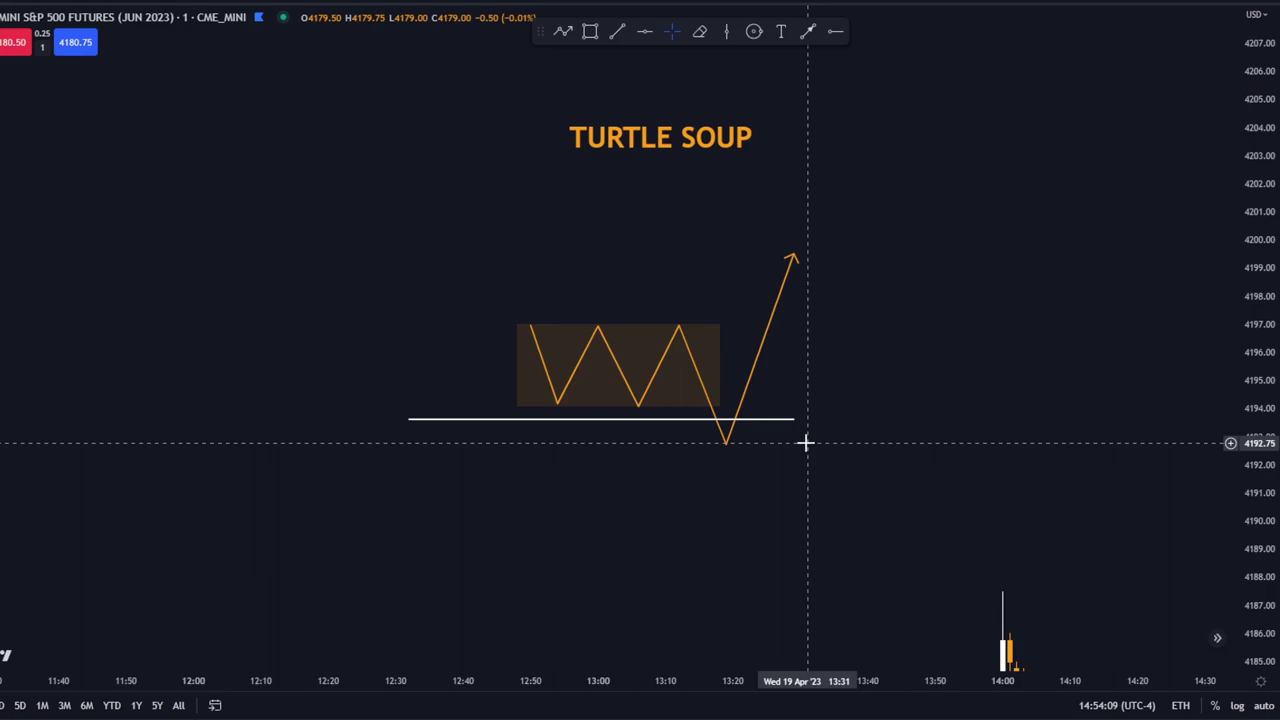
# - Draw two short horizontal trend lines just below the orange range in the Turtle Soup diagram, at about 4194.00 and 4193.75
pyautogui.scroll(5, 806, 443)
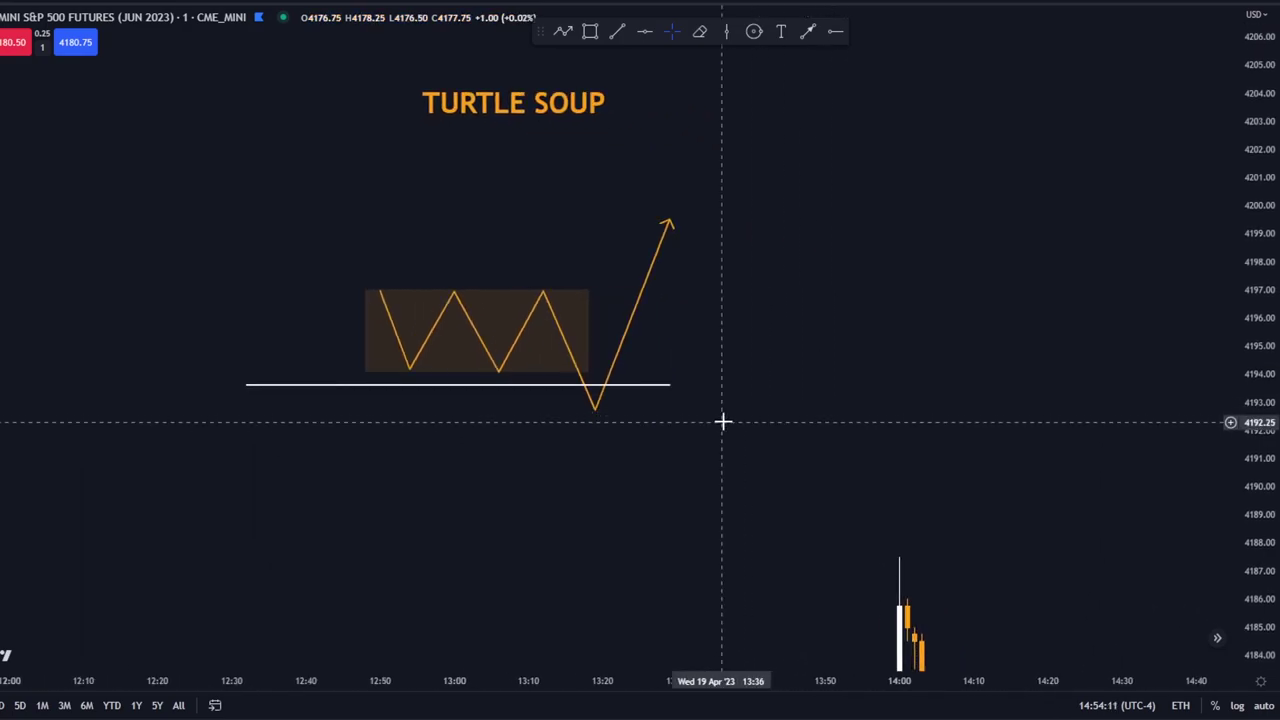
pyautogui.moveTo(1258, 413); pyautogui.dragTo(1258, 346)
pyautogui.moveTo(1011, 386); pyautogui.dragTo(1003, 373)
pyautogui.click(563, 32)
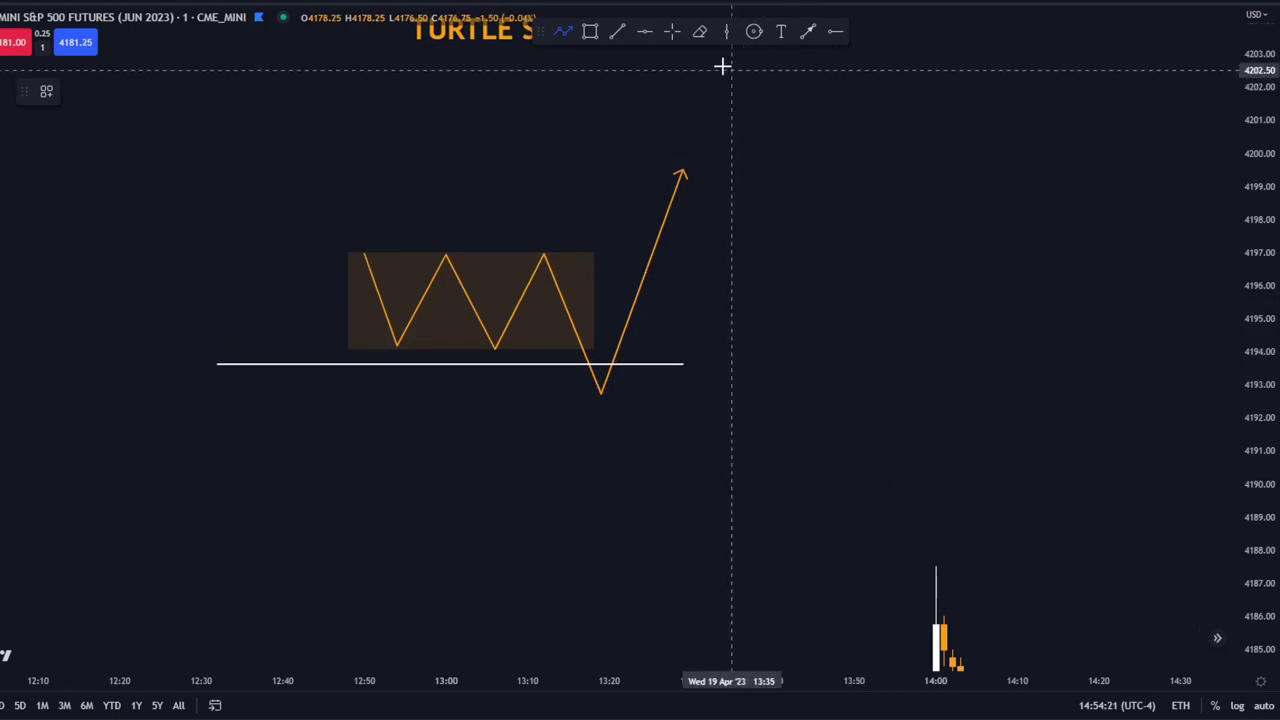
pyautogui.click(750, 343)
pyautogui.click(791, 344)
pyautogui.moveTo(764, 341); pyautogui.dragTo(561, 348)
pyautogui.click(617, 31)
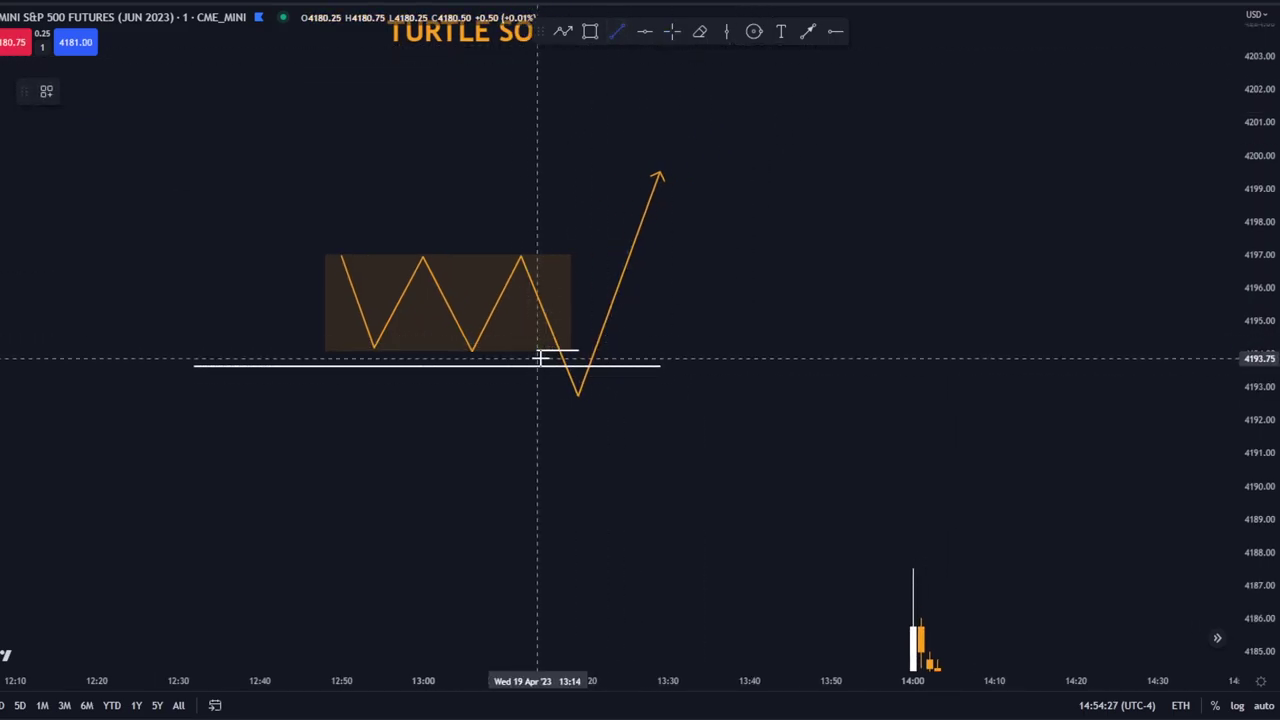
pyautogui.click(578, 358)
pyautogui.click(655, 357)
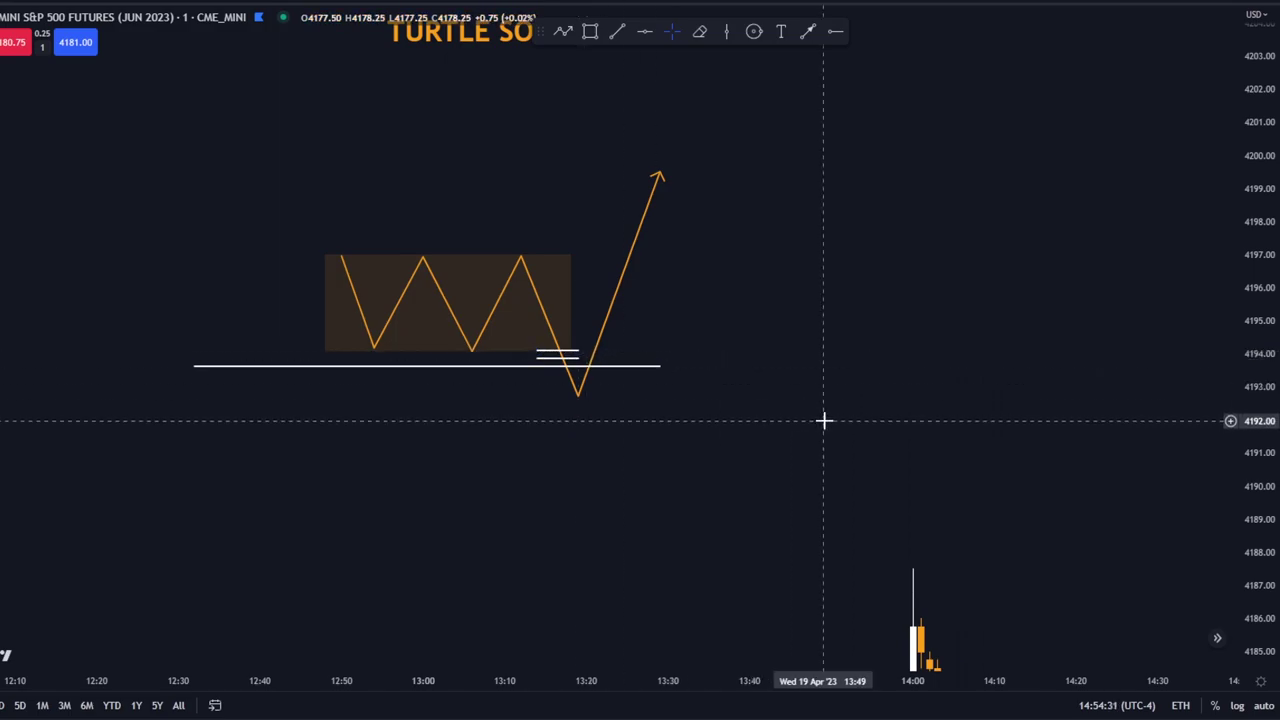
# - Go to the recent S&P 500 price action and show the NASDAQ 100 futures chart beside it in a two-chart layout
pyautogui.scroll(-2, 569, 454)
pyautogui.scroll(1, 569, 454)
pyautogui.moveTo(797, 430); pyautogui.dragTo(869, 516)
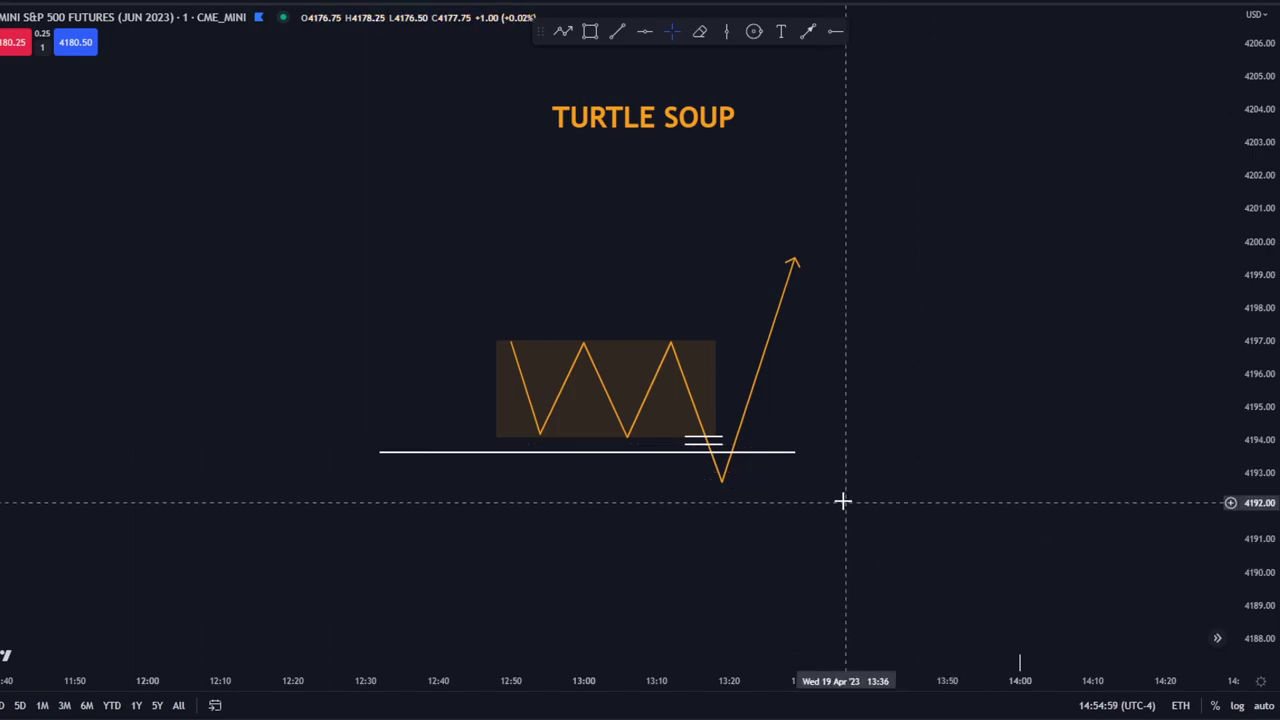
pyautogui.moveTo(932, 452); pyautogui.dragTo(810, 178)
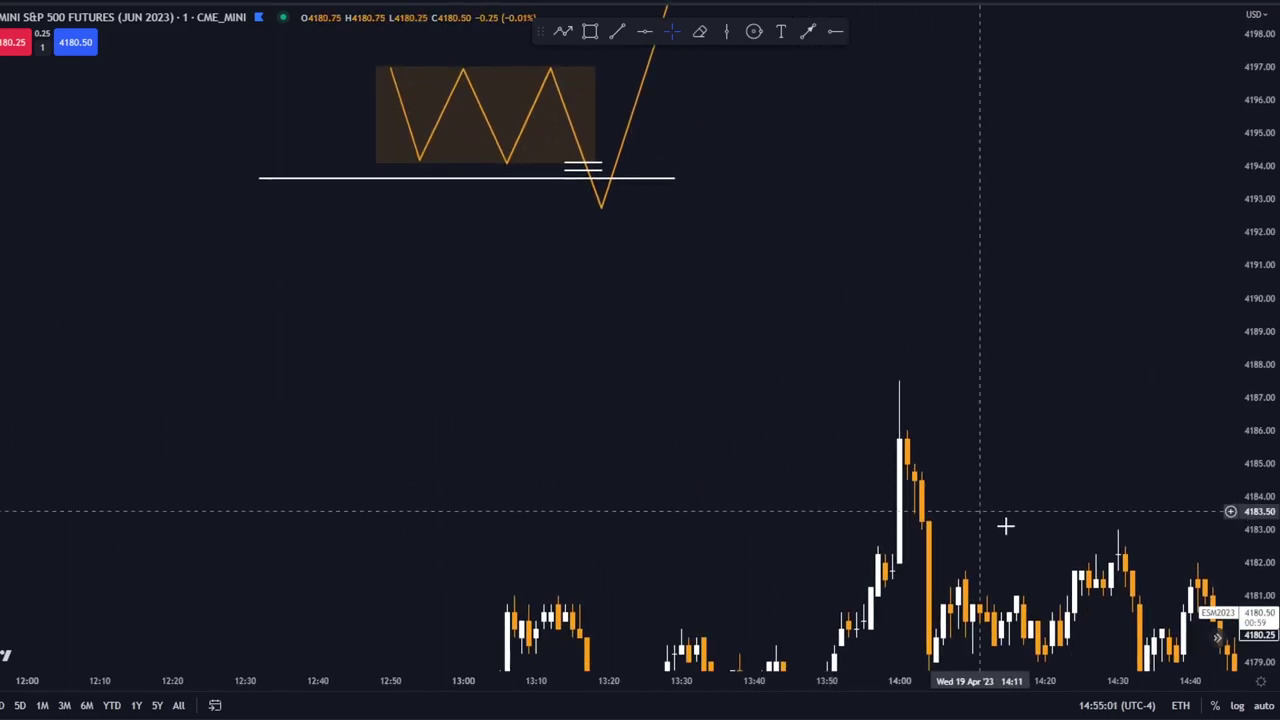
pyautogui.moveTo(1055, 565); pyautogui.dragTo(649, 204)
pyautogui.scroll(-3, 893, 432)
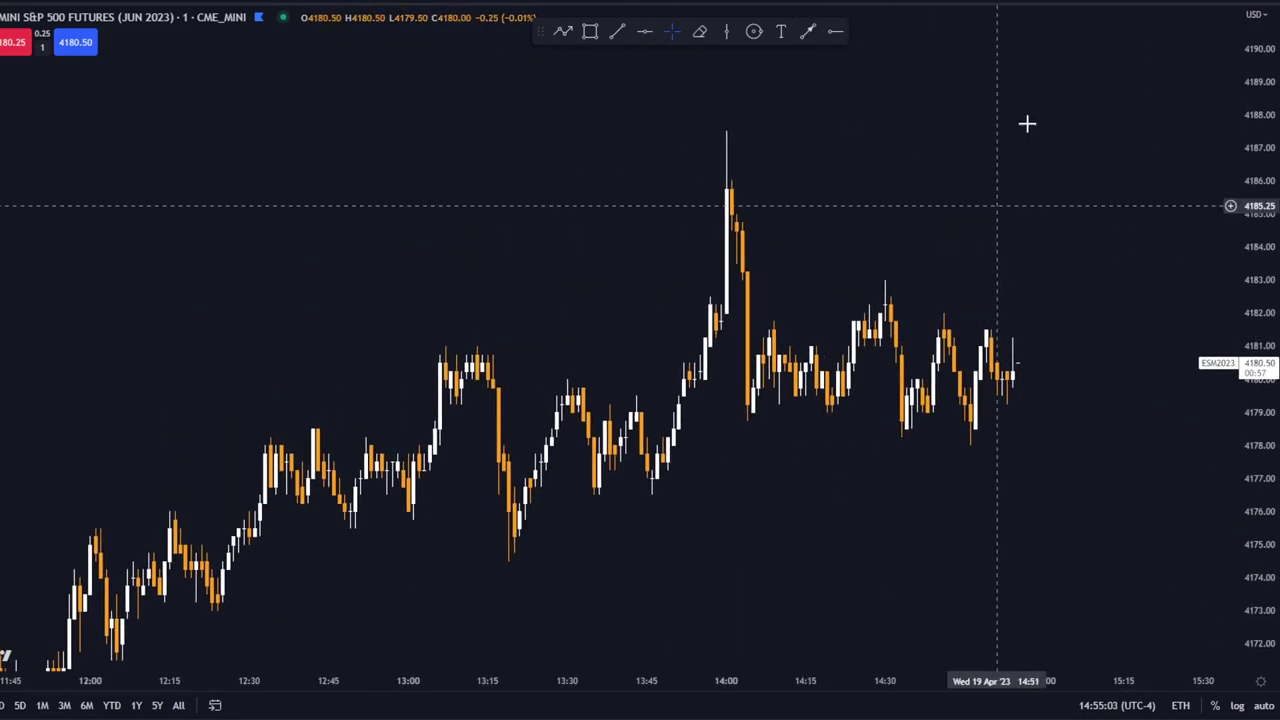
pyautogui.click(1073, 1)
pyautogui.click(1096, 53)
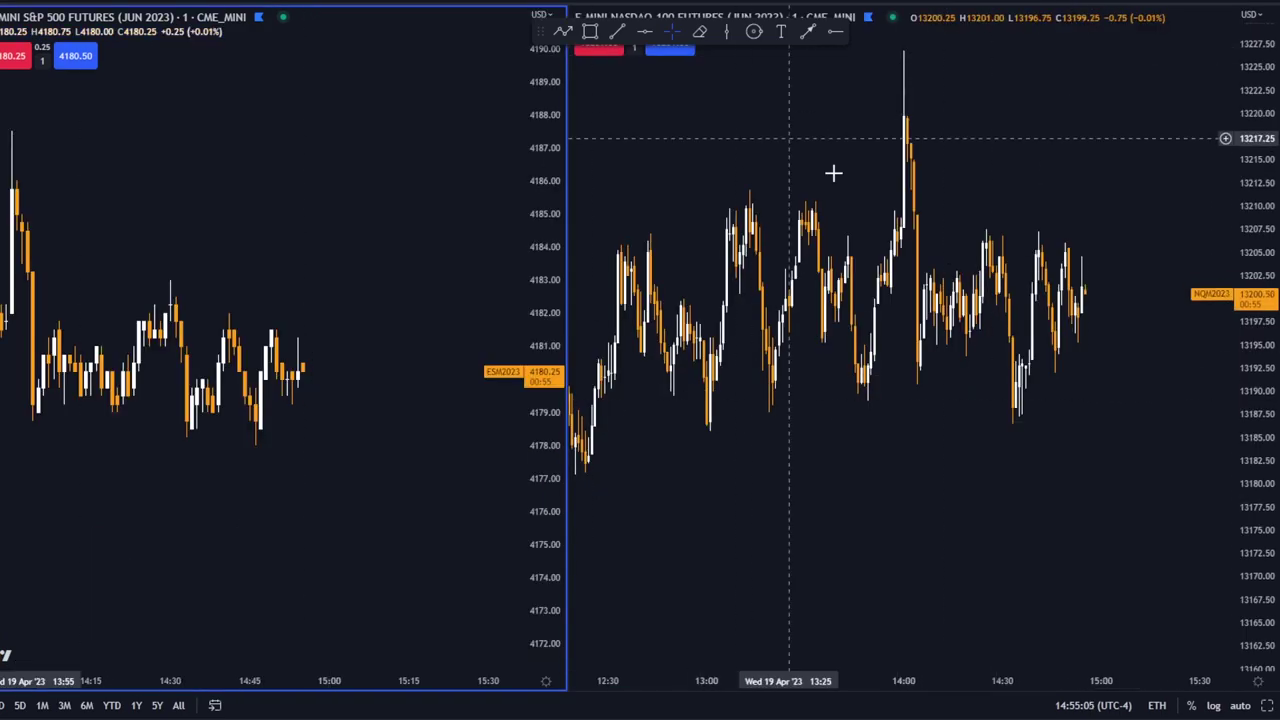
# - Draw a rectangle around the S&P 500 consolidation from 14:04 to about 14:28, between 4182.00 and 4178.75
pyautogui.scroll(5, 915, 465)
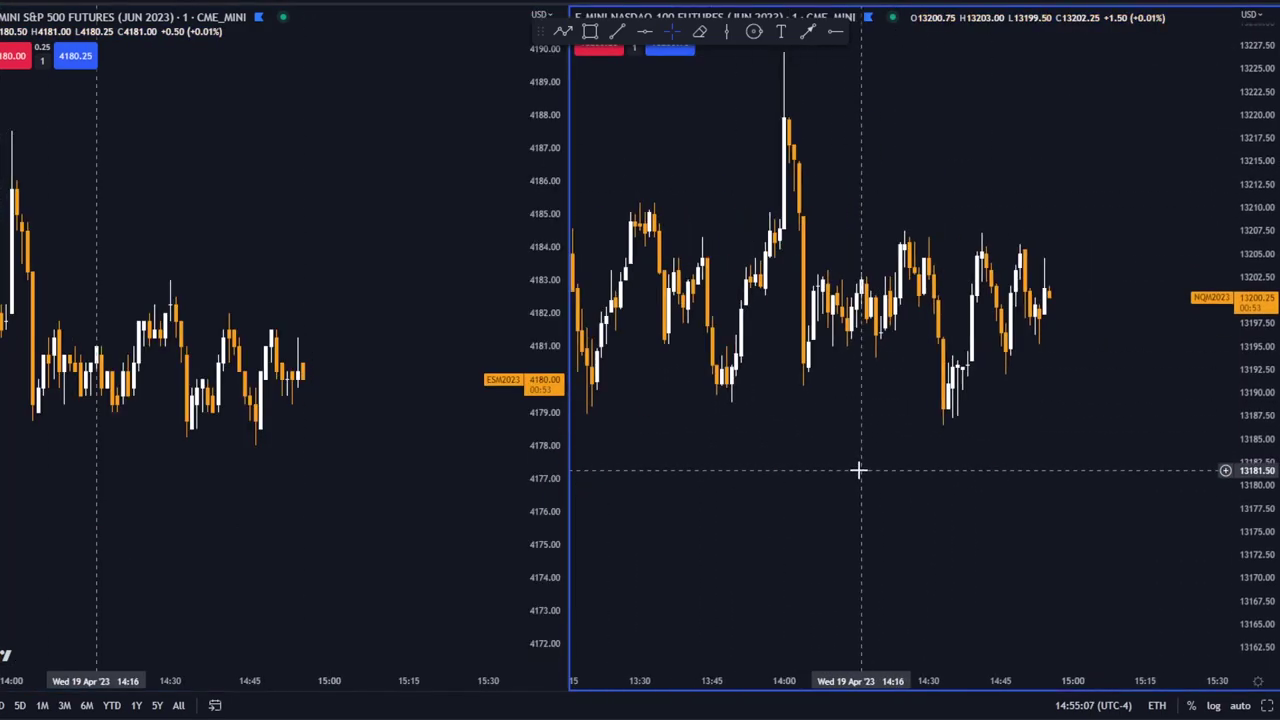
pyautogui.scroll(5, 318, 434)
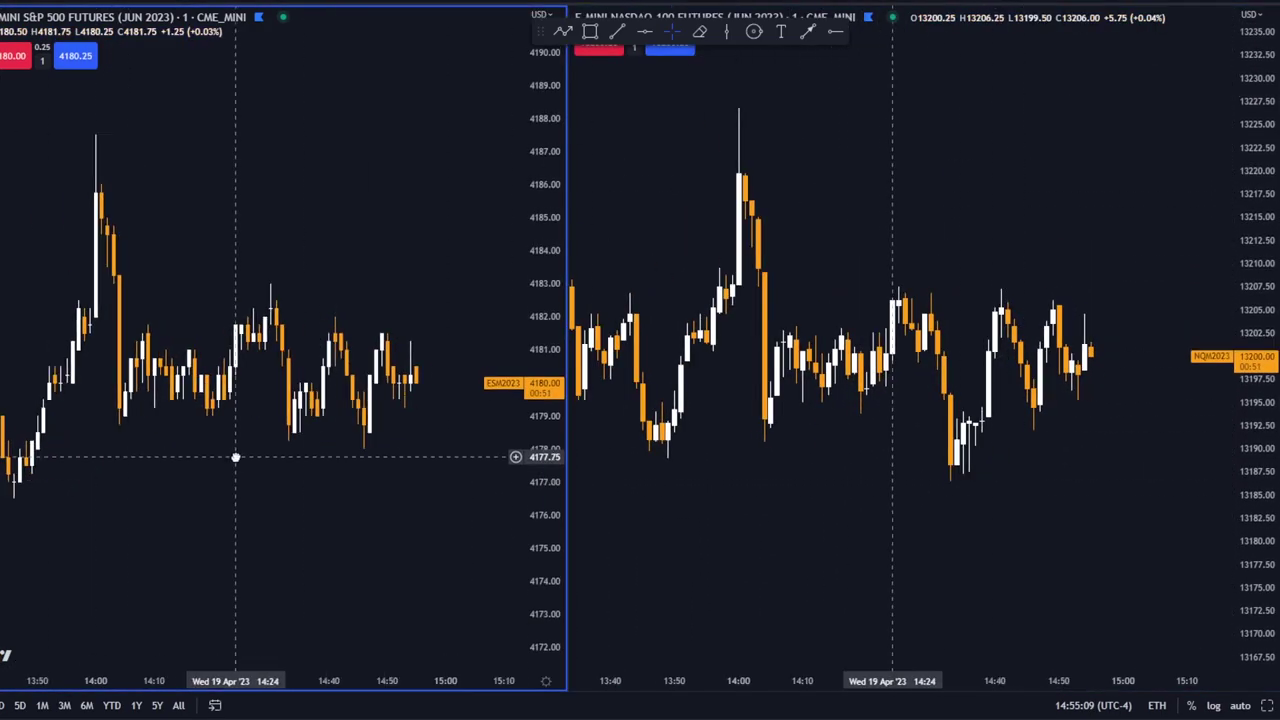
pyautogui.scroll(1, 300, 443)
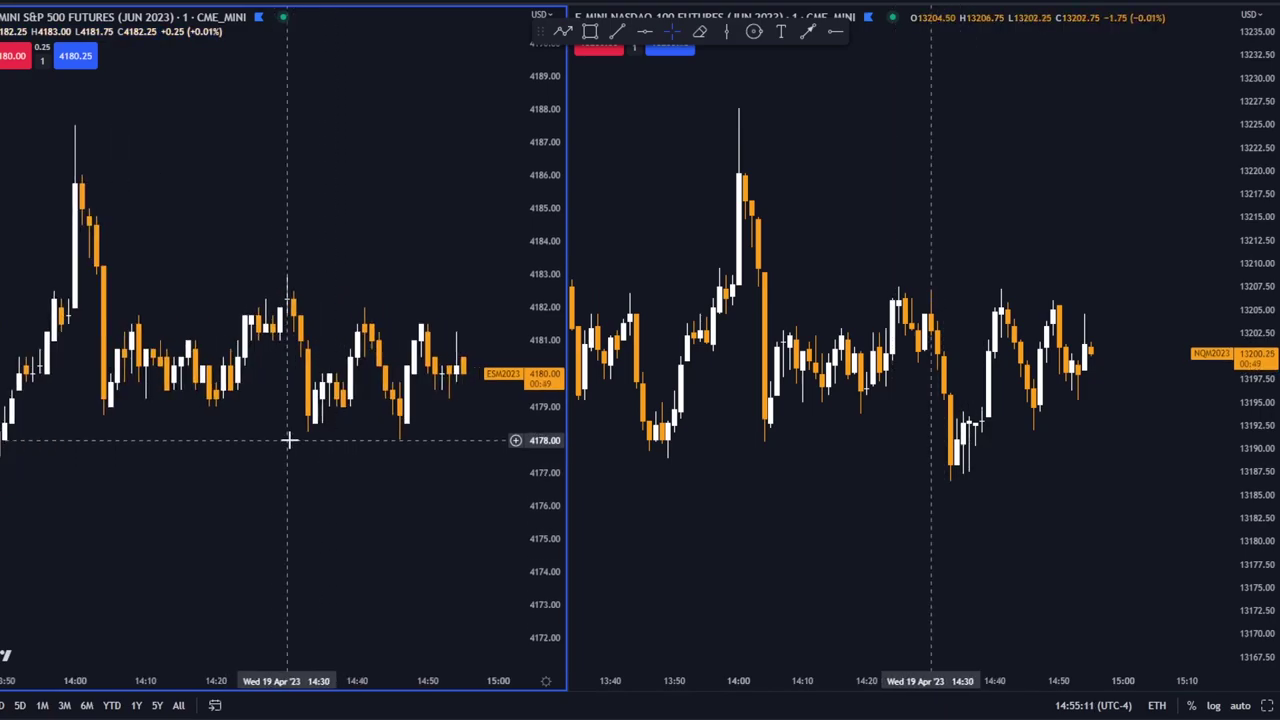
pyautogui.scroll(-2, 331, 471)
pyautogui.scroll(-3, 371, 474)
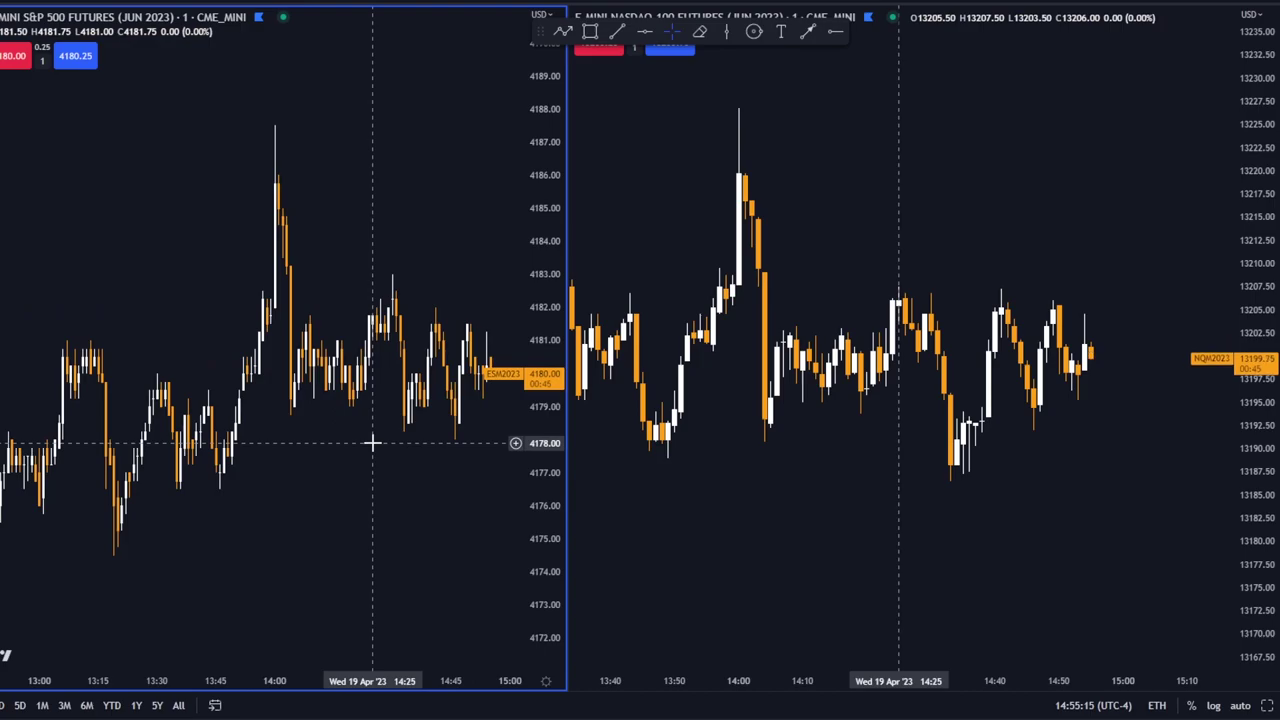
pyautogui.scroll(3, 391, 510)
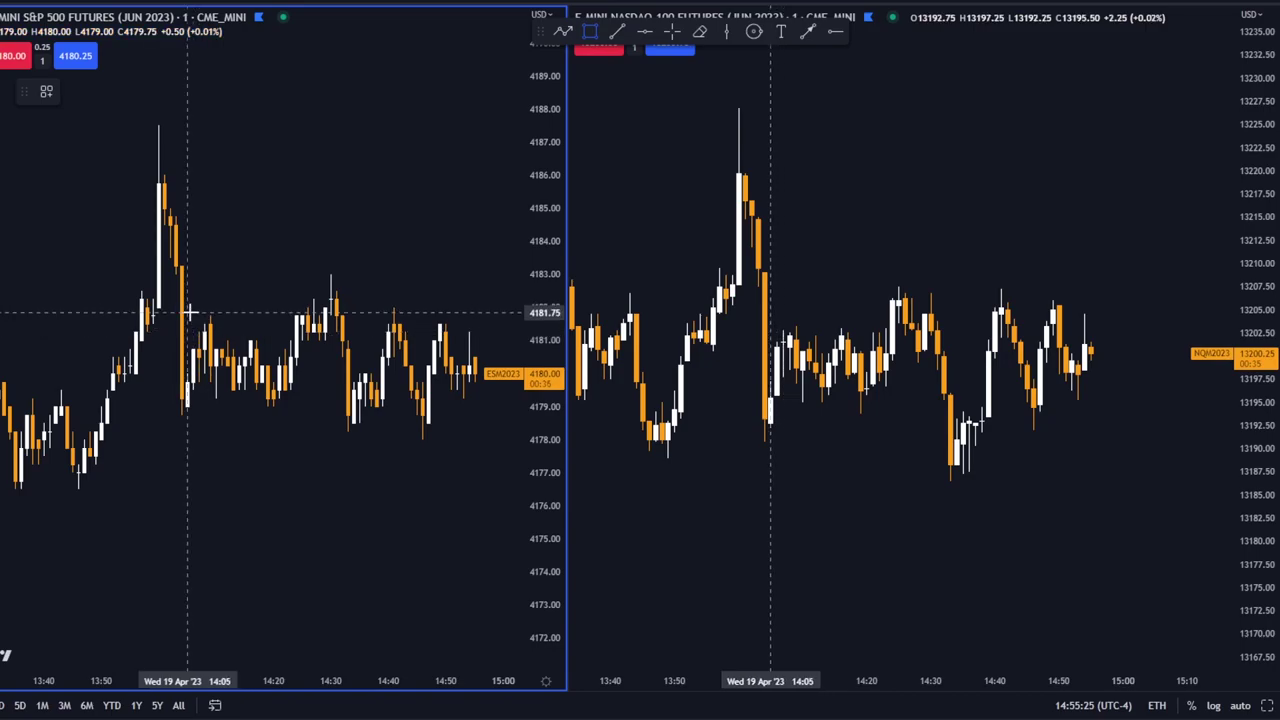
pyautogui.moveTo(182, 312); pyautogui.dragTo(318, 410)
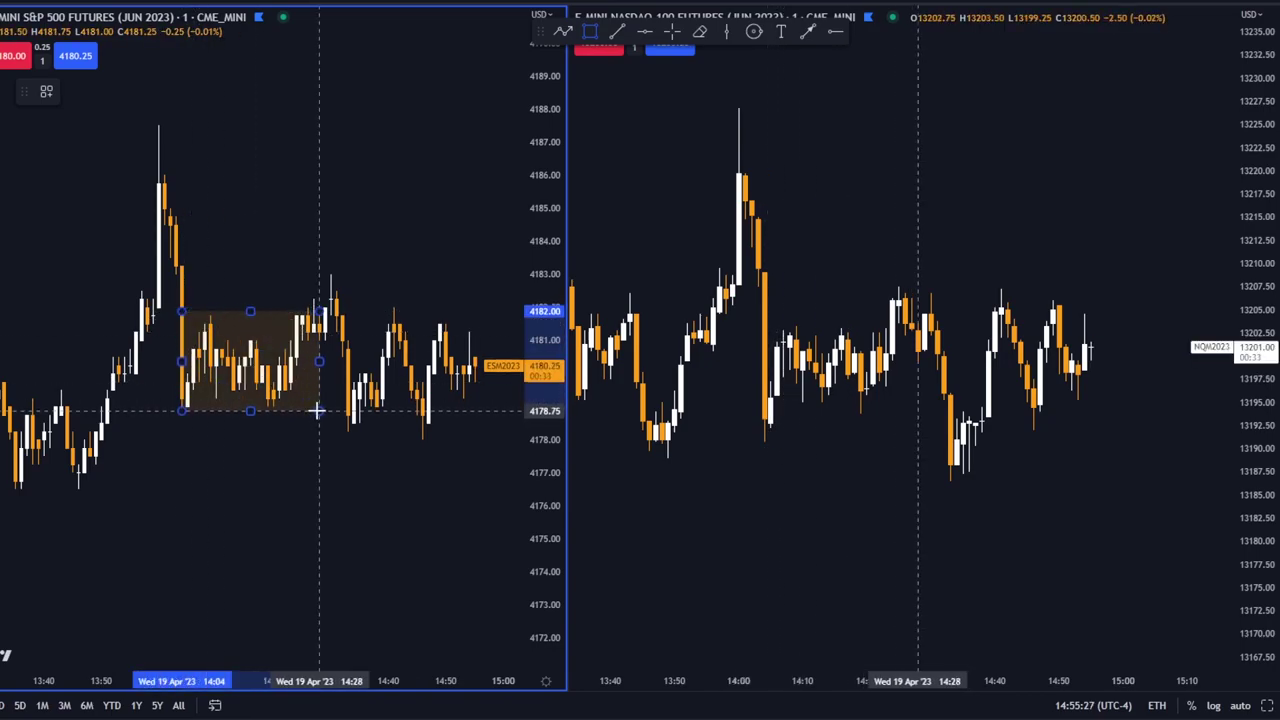
# - Draw a rectangle around the wide NASDAQ 100 range from 12:13 to 13:58, between 13211.75 and 13186.00
pyautogui.scroll(-4, 297, 489)
pyautogui.scroll(-3, 386, 546)
pyautogui.moveTo(399, 501); pyautogui.dragTo(342, 440)
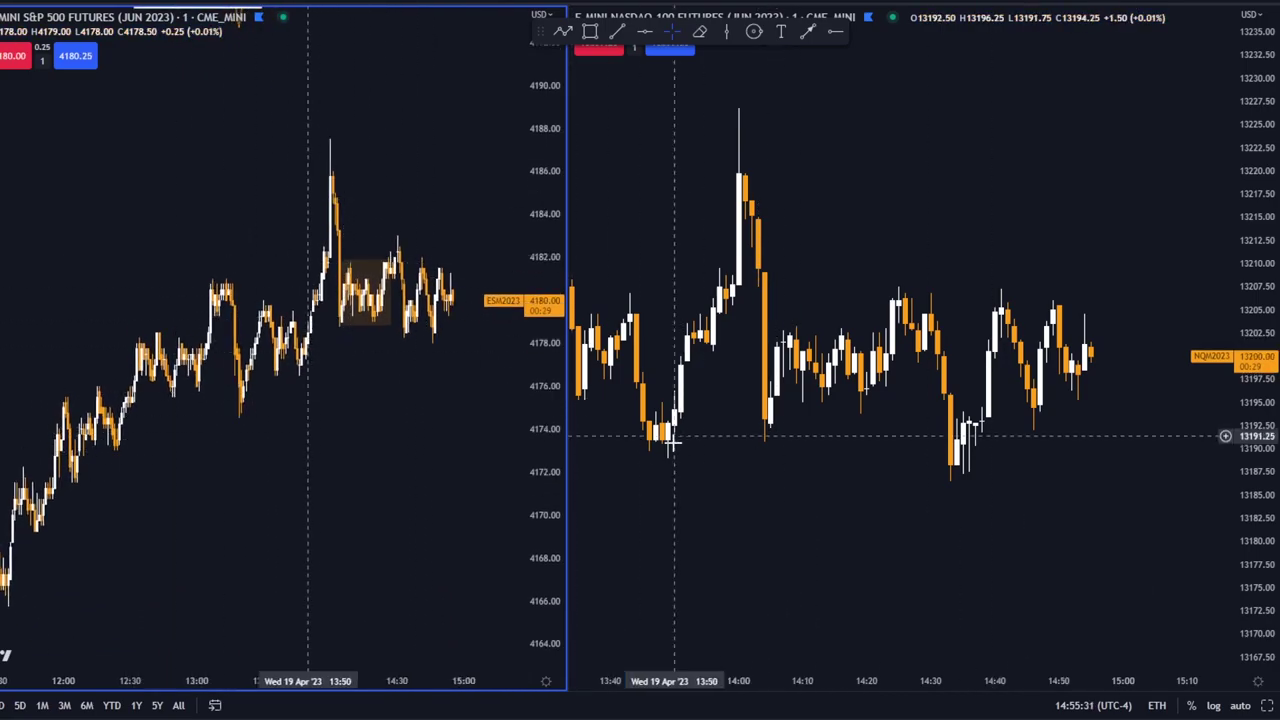
pyautogui.scroll(-3, 894, 437)
pyautogui.scroll(1, 881, 403)
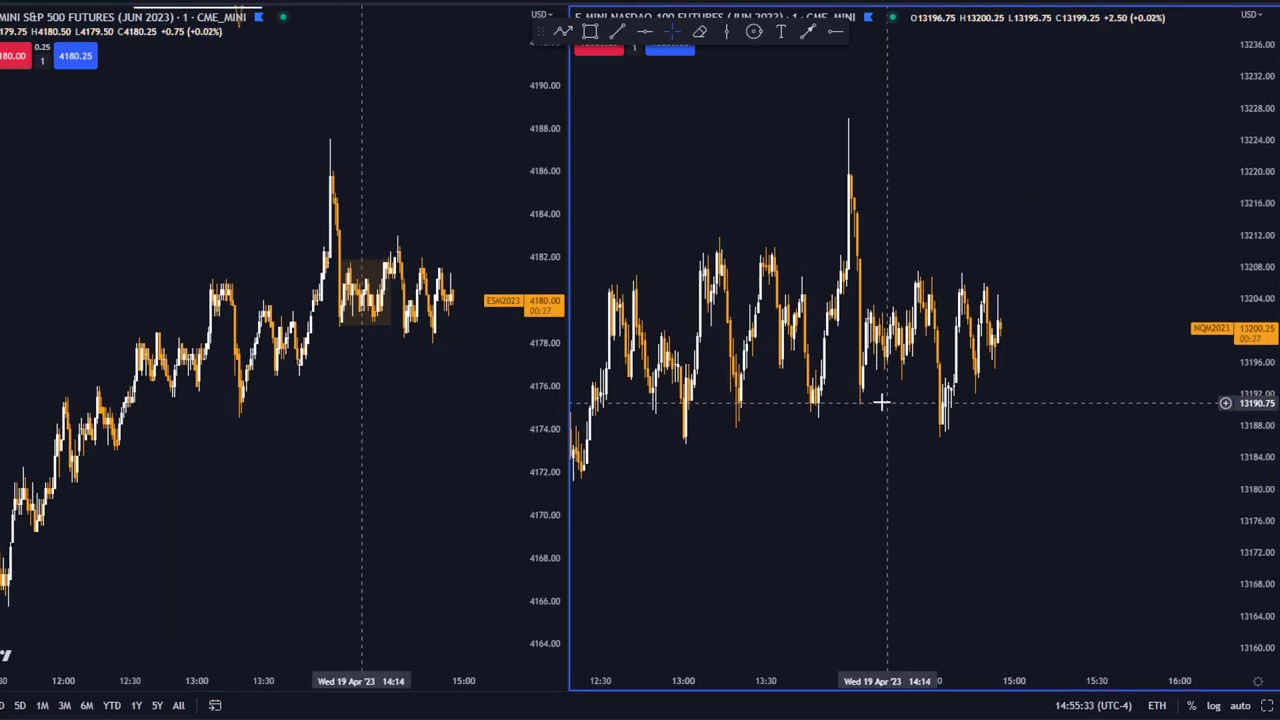
pyautogui.moveTo(966, 437); pyautogui.dragTo(1050, 451)
pyautogui.click(590, 32)
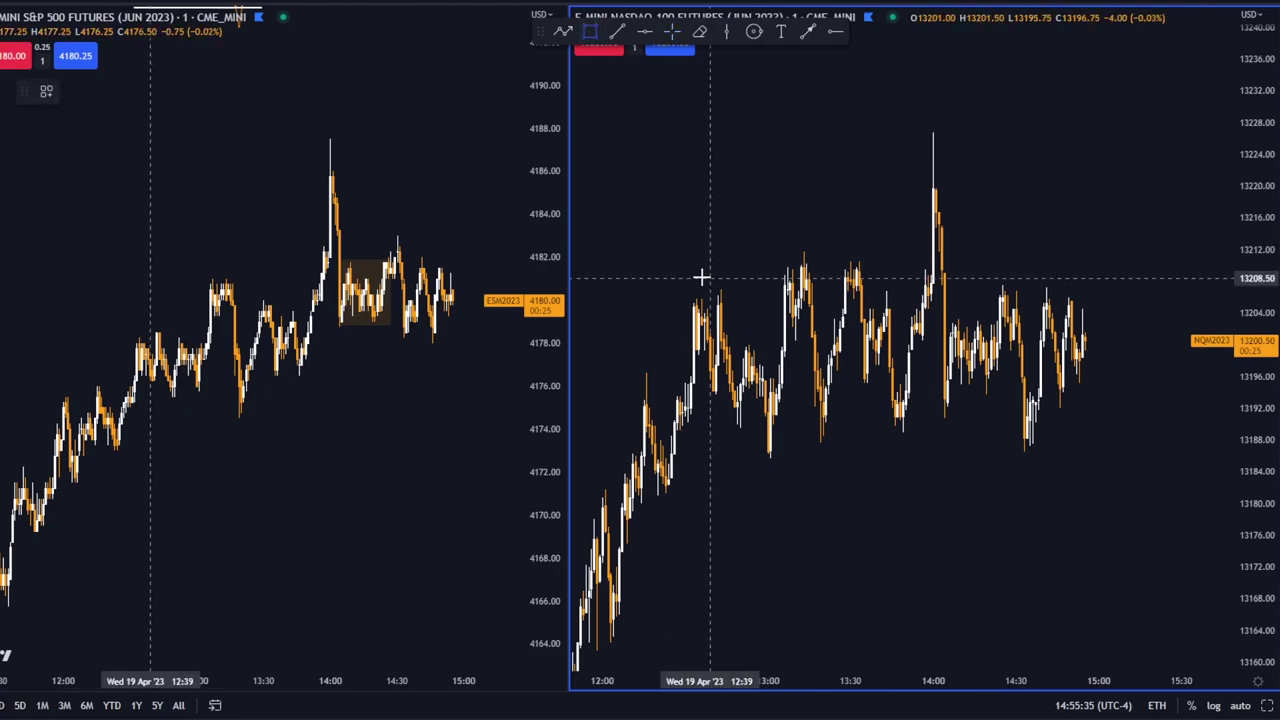
pyautogui.moveTo(638, 251); pyautogui.dragTo(929, 457)
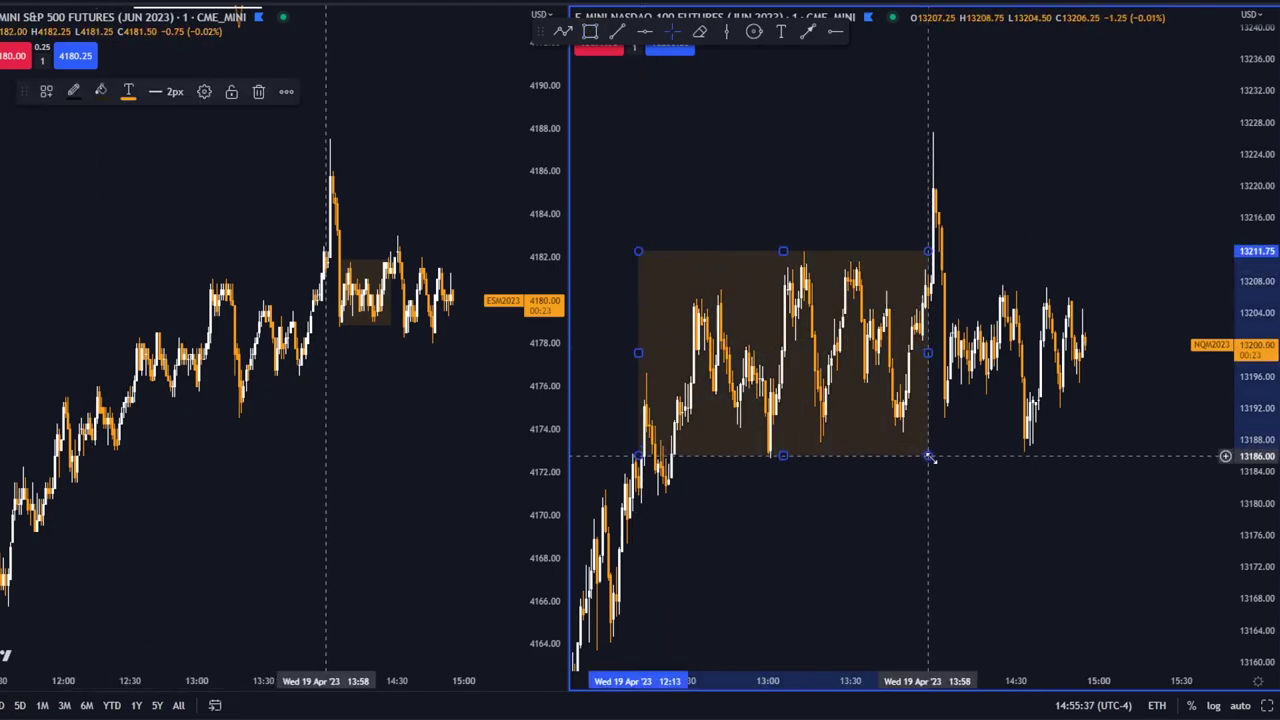
pyautogui.click(984, 430)
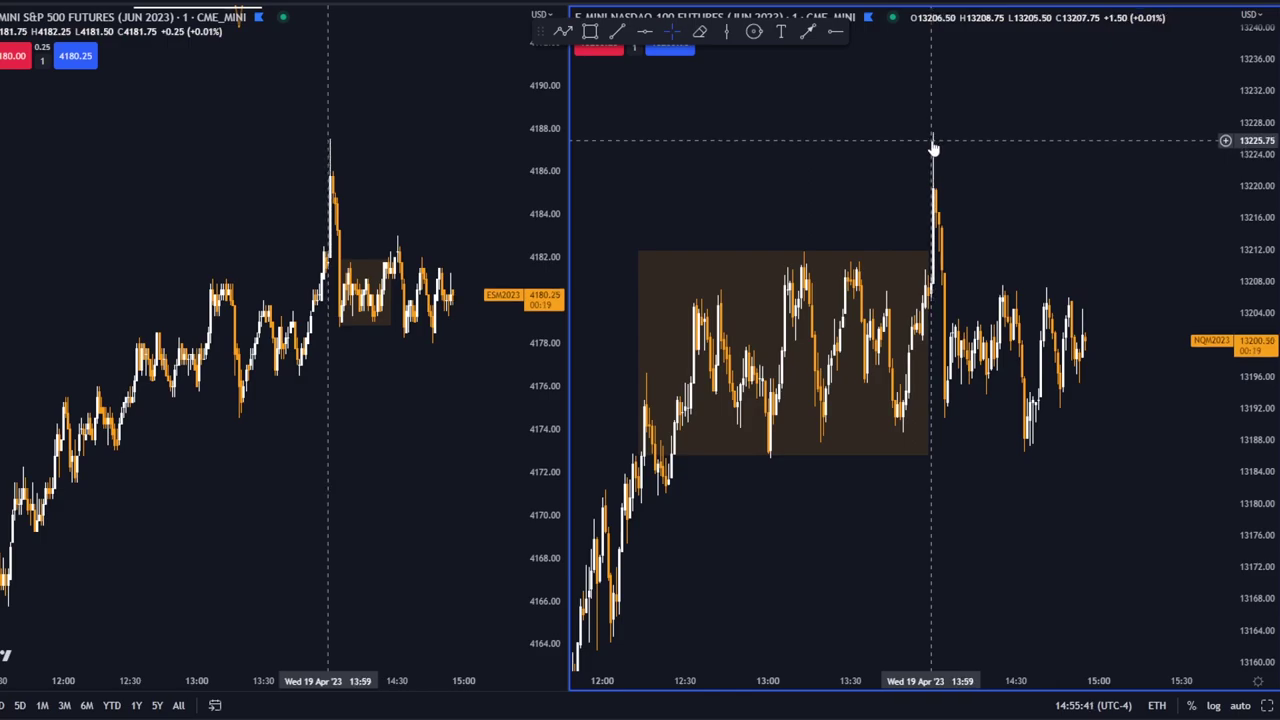
# - Mark the 14:00 price spike above the NASDAQ 100 range with a rectangle, and delete that rectangle
pyautogui.hotkey('alt', 'shift', 'r')
pyautogui.moveTo(875, 117)
pyautogui.mouseDown()
pyautogui.moveTo(1008, 243)
pyautogui.moveTo(1055, 242)
pyautogui.mouseUp()
pyautogui.click(1142, 264)
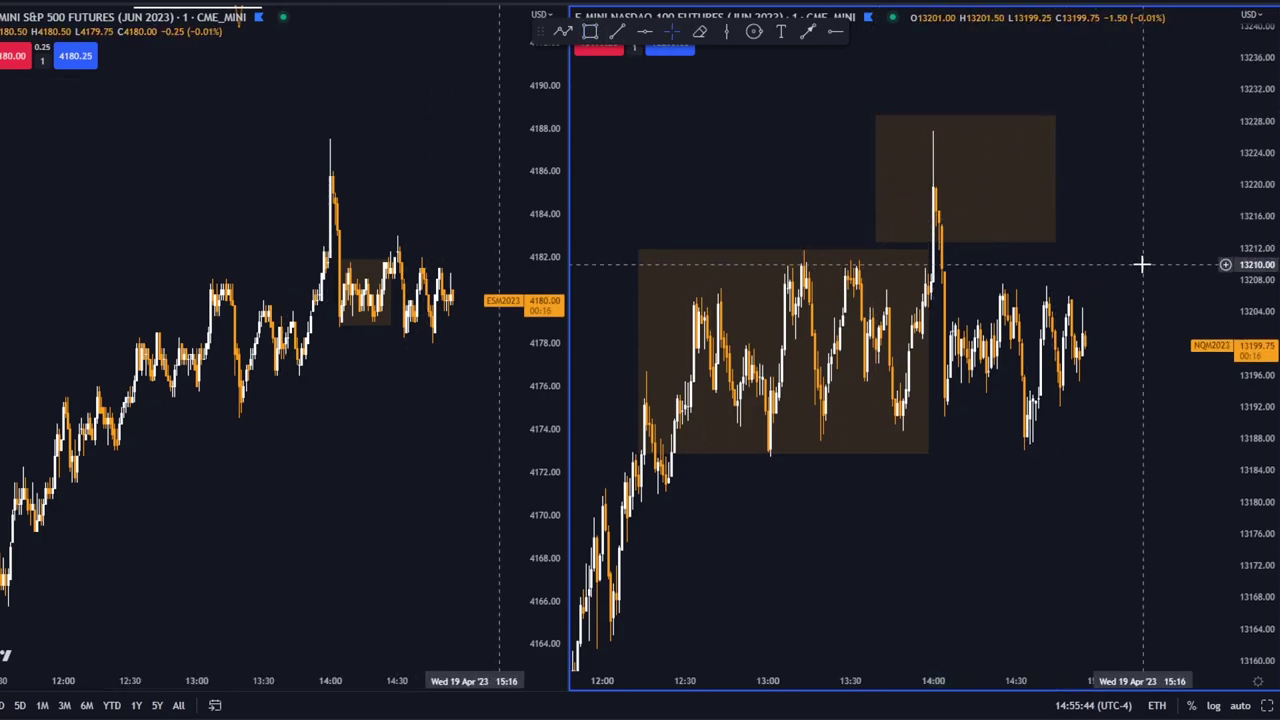
pyautogui.click(1055, 180)
pyautogui.press('Delete')
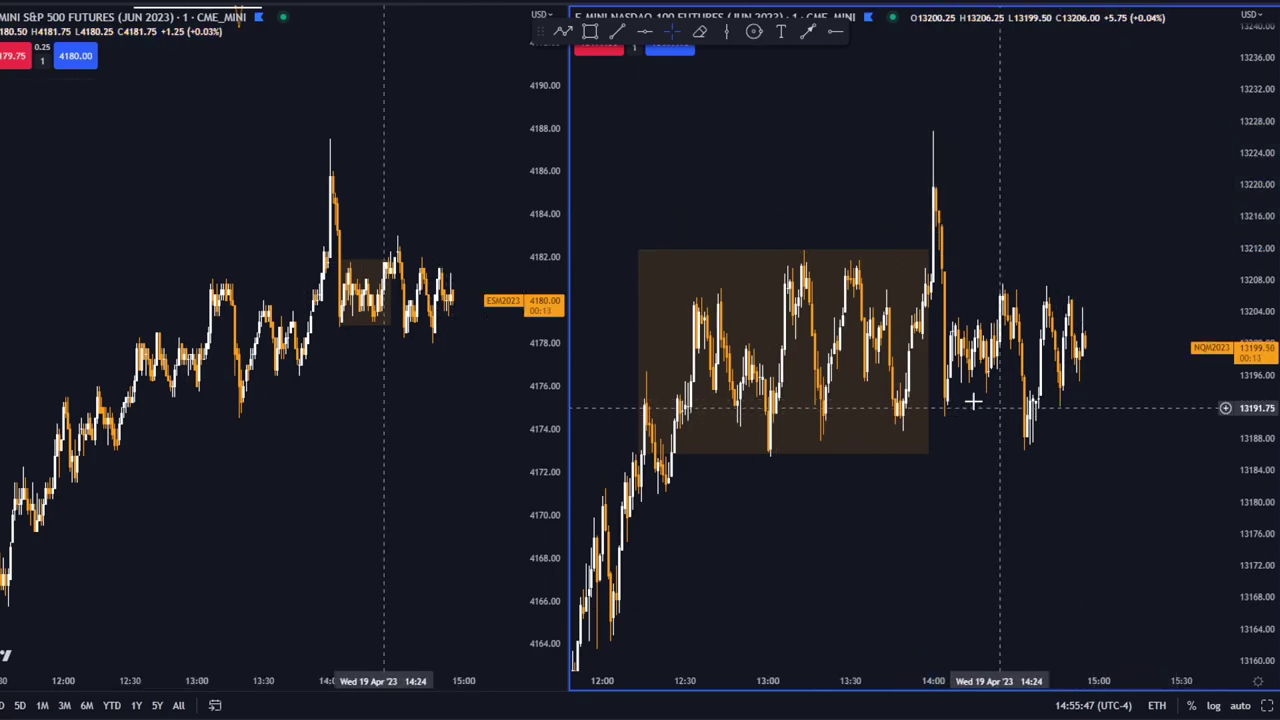
# - Shorten the large NASDAQ 100 range rectangle to end at 13:38, and remove it from the chart
pyautogui.moveTo(927, 353); pyautogui.dragTo(873, 352)
pyautogui.rightClick(873, 350)
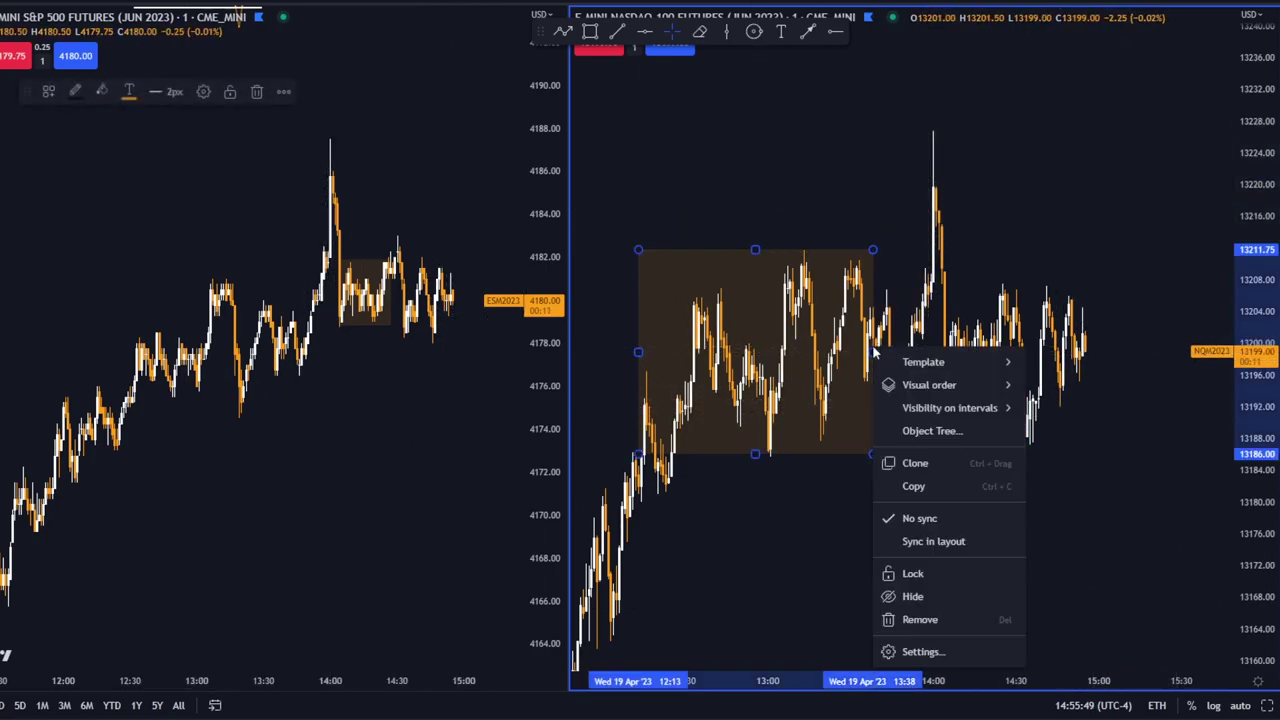
pyautogui.click(917, 620)
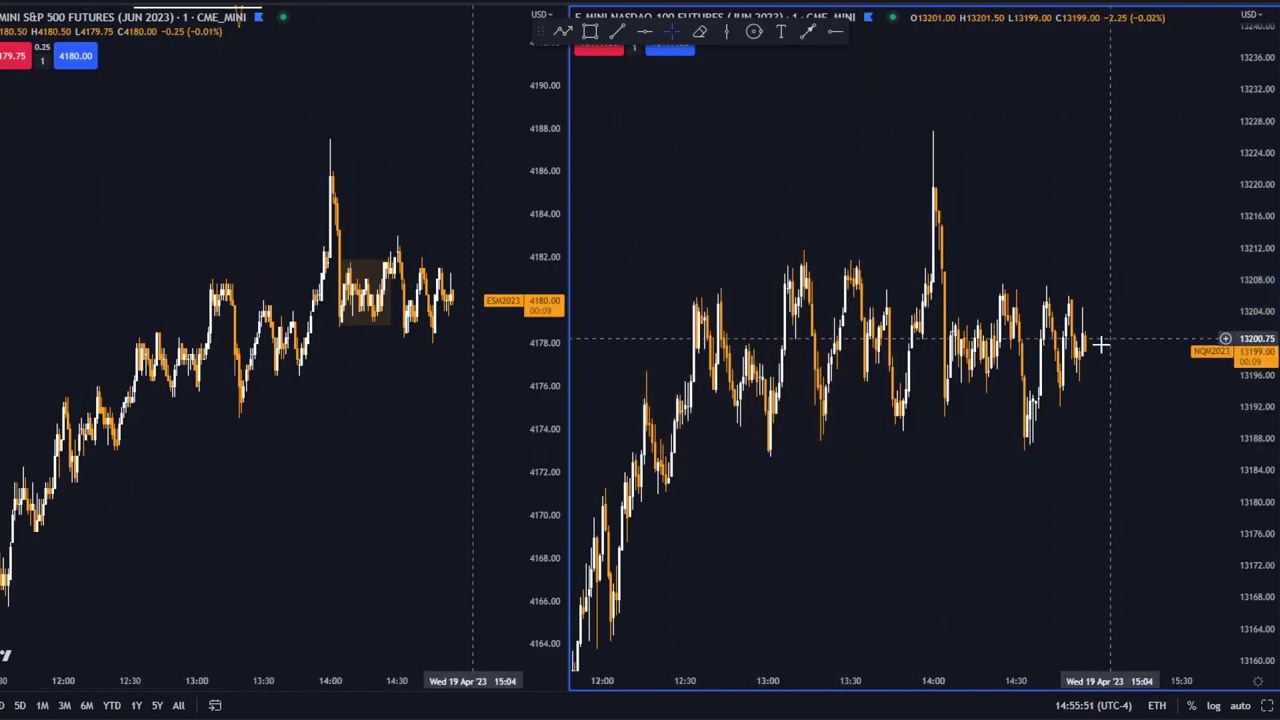
# - Draw a rectangle around the NASDAQ 100 consolidation from 14:05 to 14:25, between 13204.00 and about 13193.75
pyautogui.scroll(5, 877, 443)
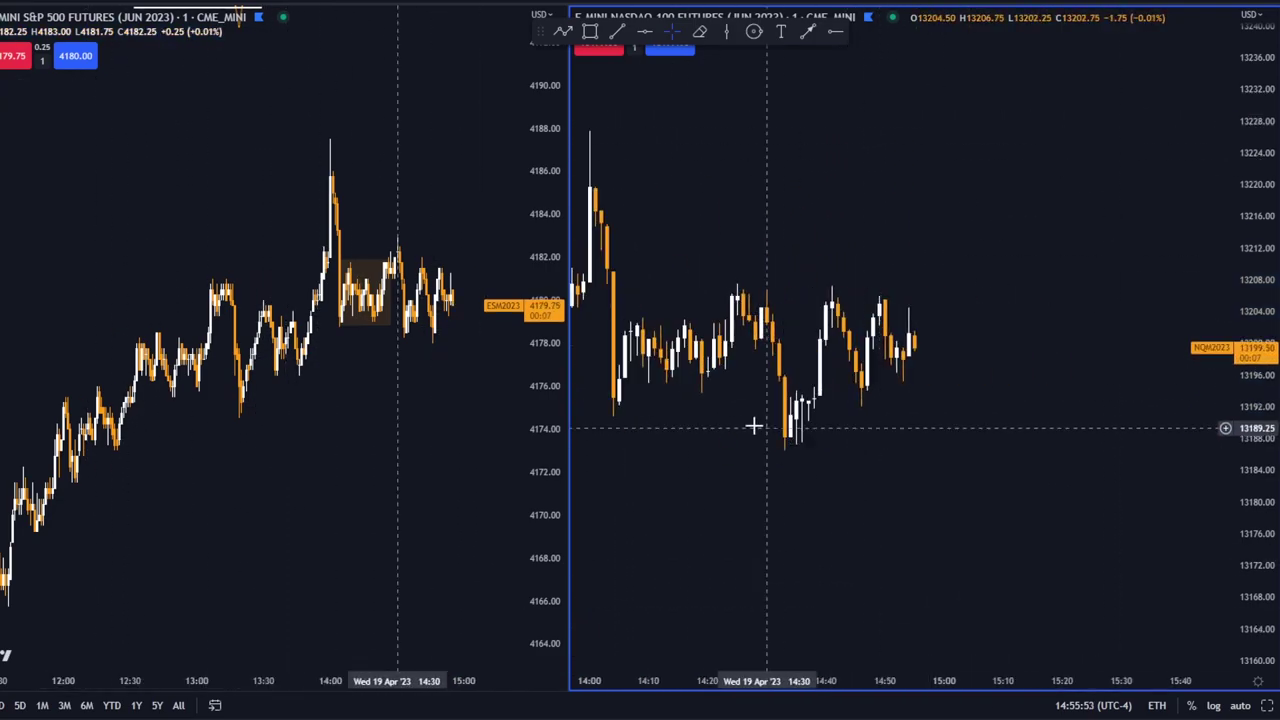
pyautogui.moveTo(1259, 495); pyautogui.dragTo(1258, 250)
pyautogui.moveTo(827, 321); pyautogui.dragTo(1106, 331)
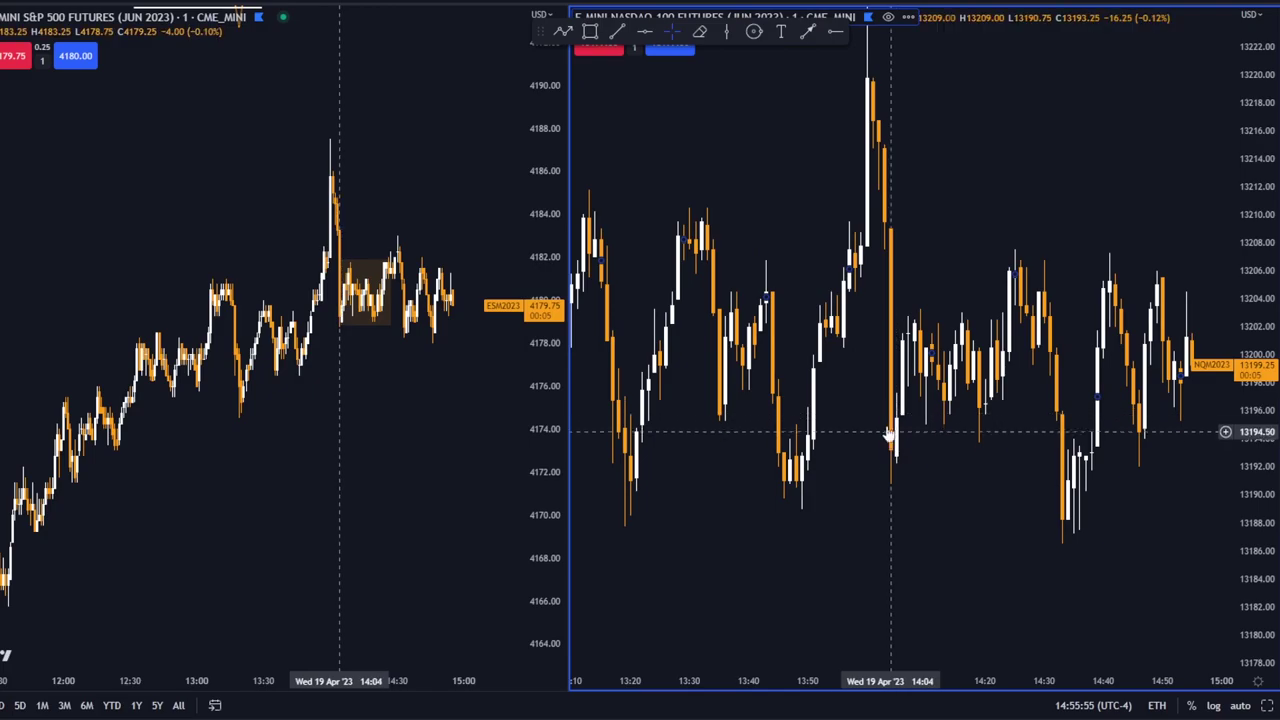
pyautogui.scroll(3, 886, 432)
pyautogui.moveTo(860, 426); pyautogui.dragTo(898, 448)
pyautogui.moveTo(802, 515); pyautogui.dragTo(817, 420)
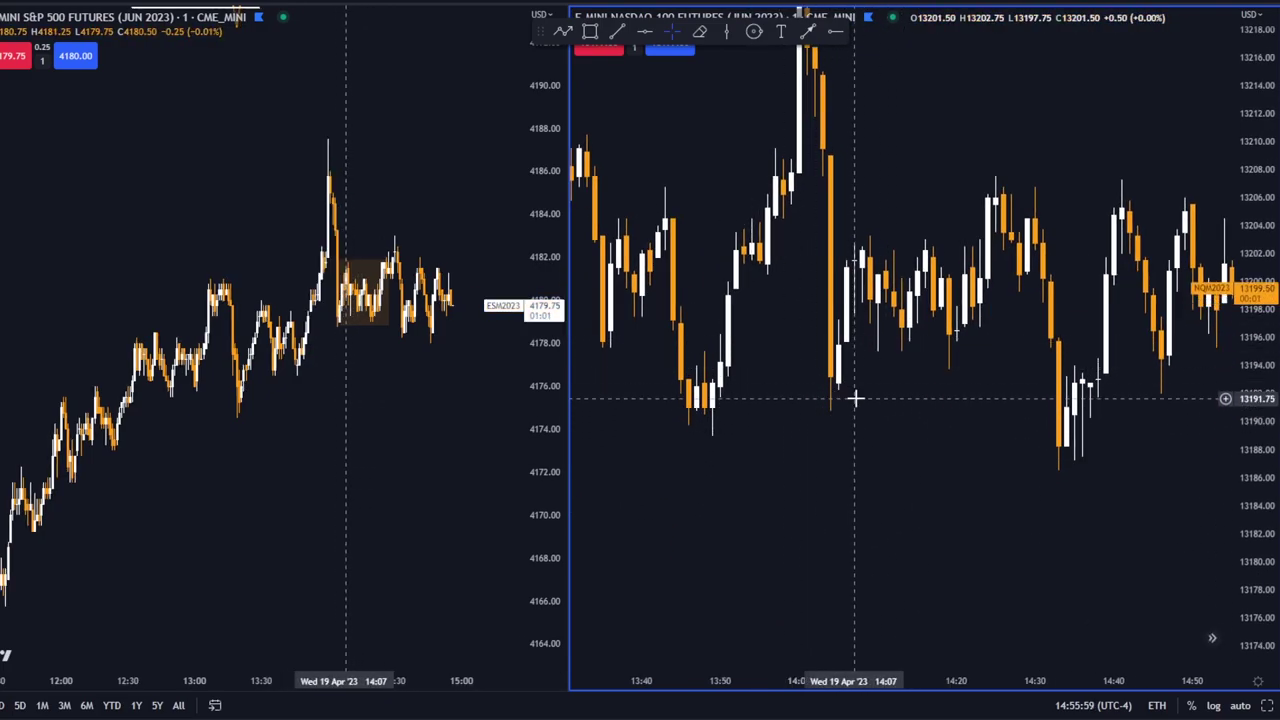
pyautogui.moveTo(860, 397); pyautogui.dragTo(852, 409)
pyautogui.scroll(-2, 851, 409)
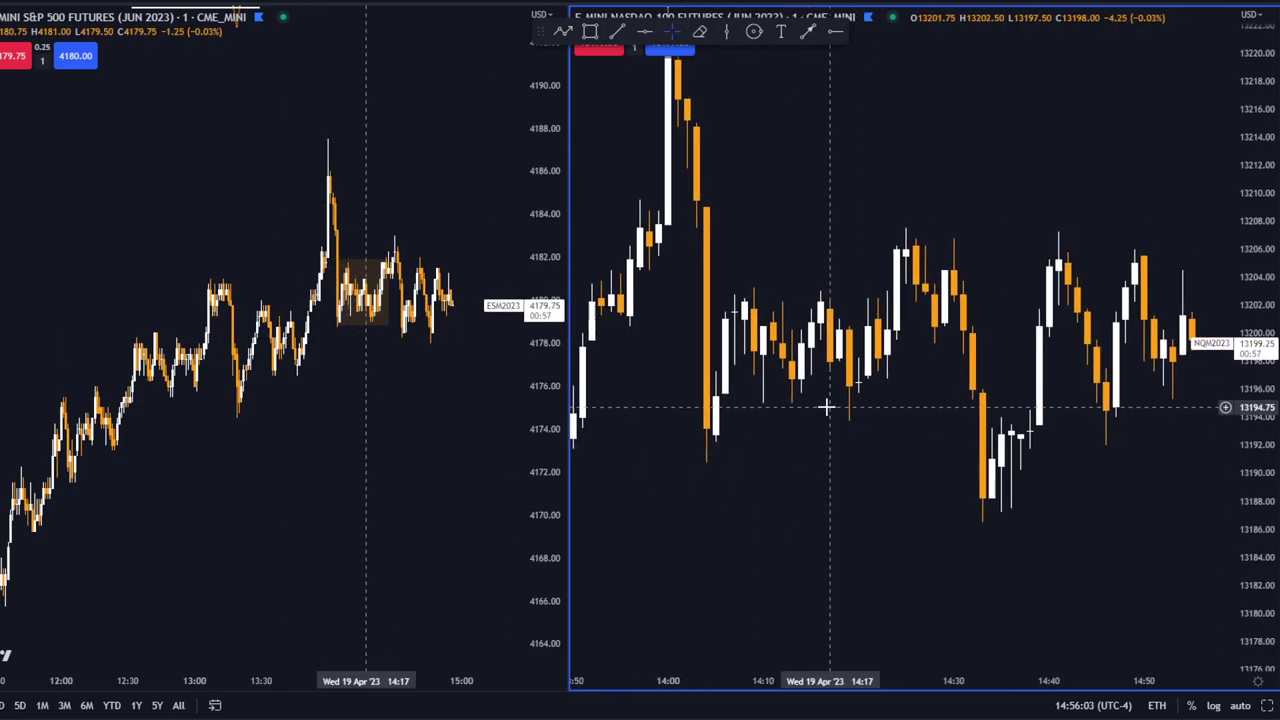
pyautogui.click(591, 32)
pyautogui.moveTo(750, 266)
pyautogui.mouseDown()
pyautogui.moveTo(868, 410)
pyautogui.moveTo(887, 409)
pyautogui.mouseUp()
pyautogui.click(873, 453)
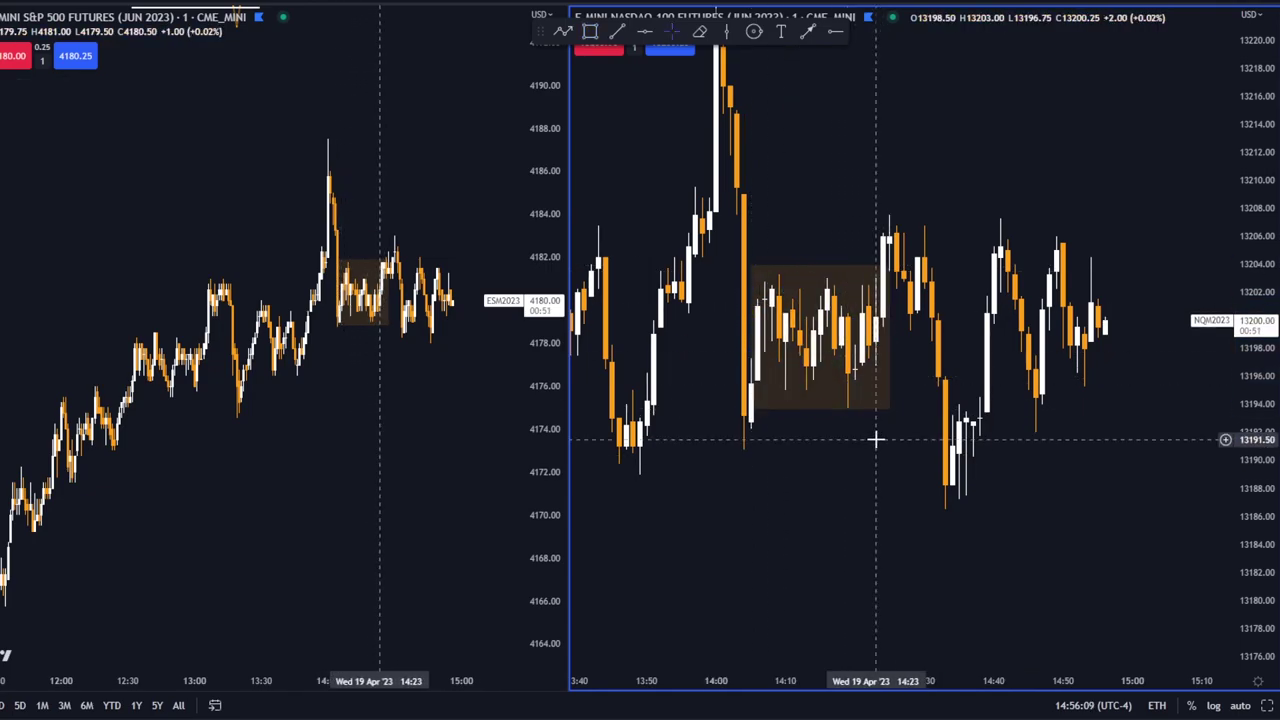
# - Raise the lower edge of the NASDAQ 100 consolidation rectangle to 13195.00
pyautogui.scroll(1, 840, 427)
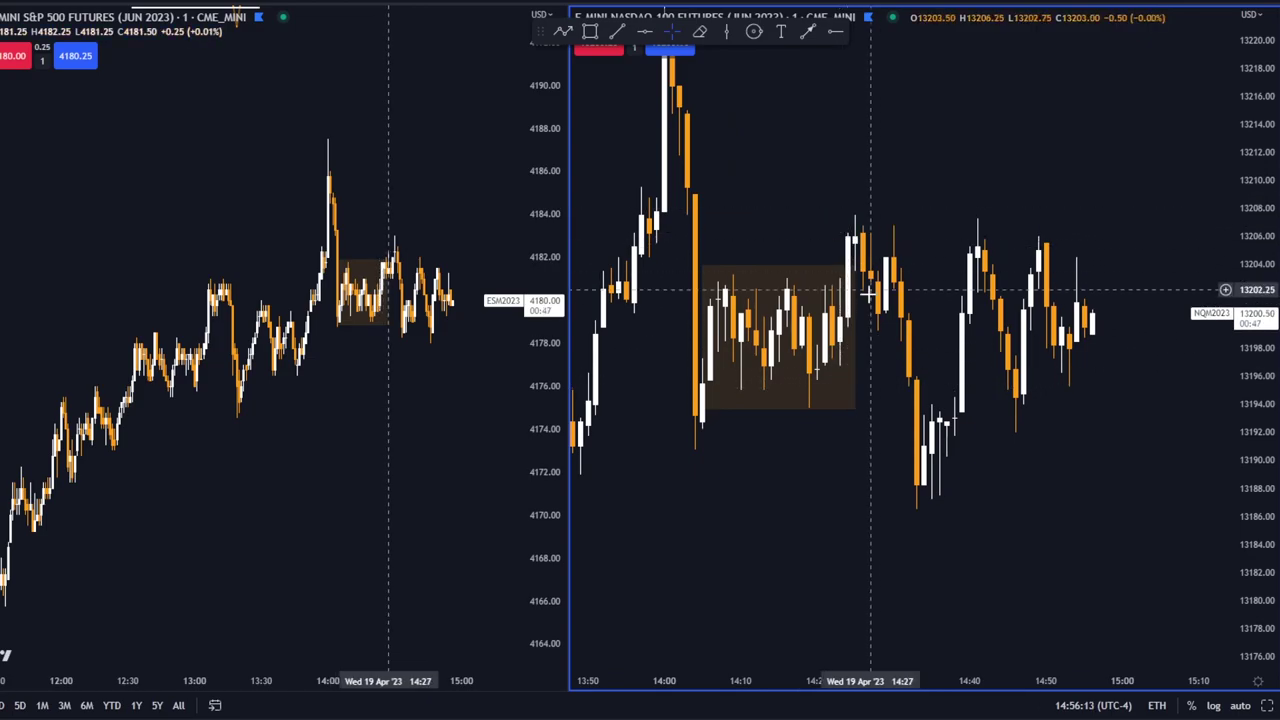
pyautogui.scroll(2, 351, 374)
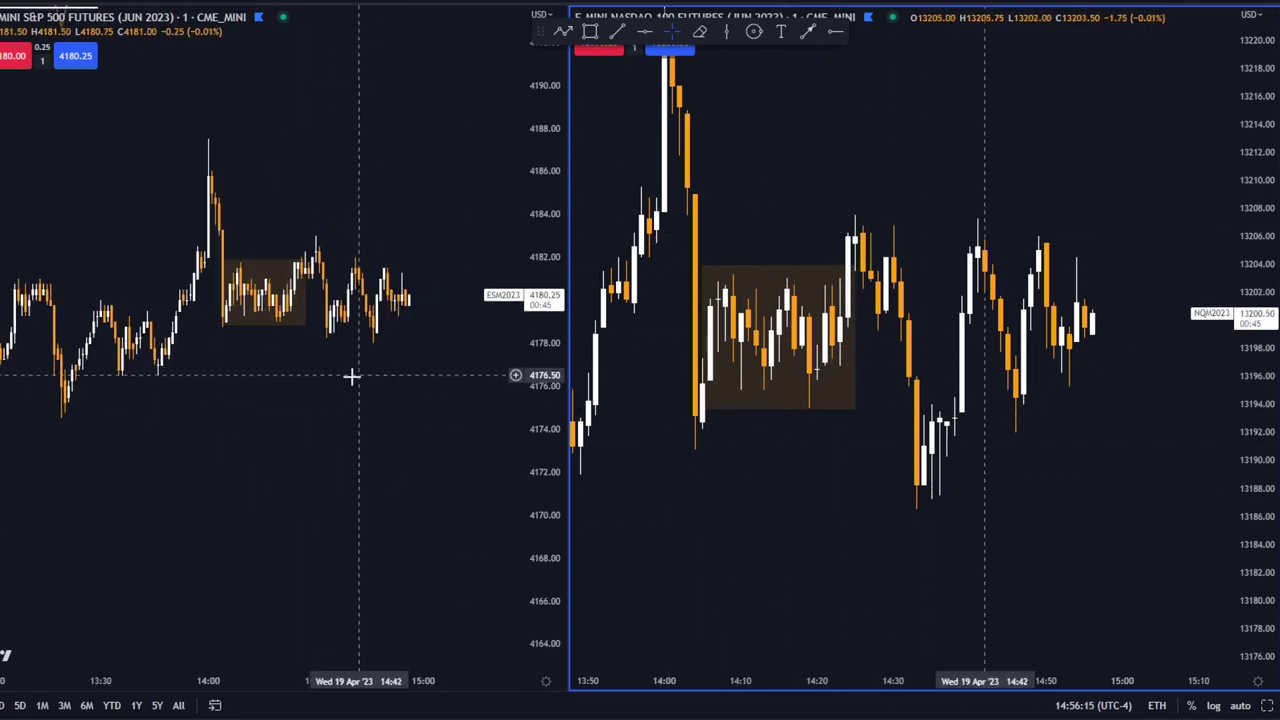
pyautogui.click(742, 394)
pyautogui.moveTo(778, 408)
pyautogui.mouseDown()
pyautogui.moveTo(778, 363)
pyautogui.moveTo(778, 390)
pyautogui.mouseUp()
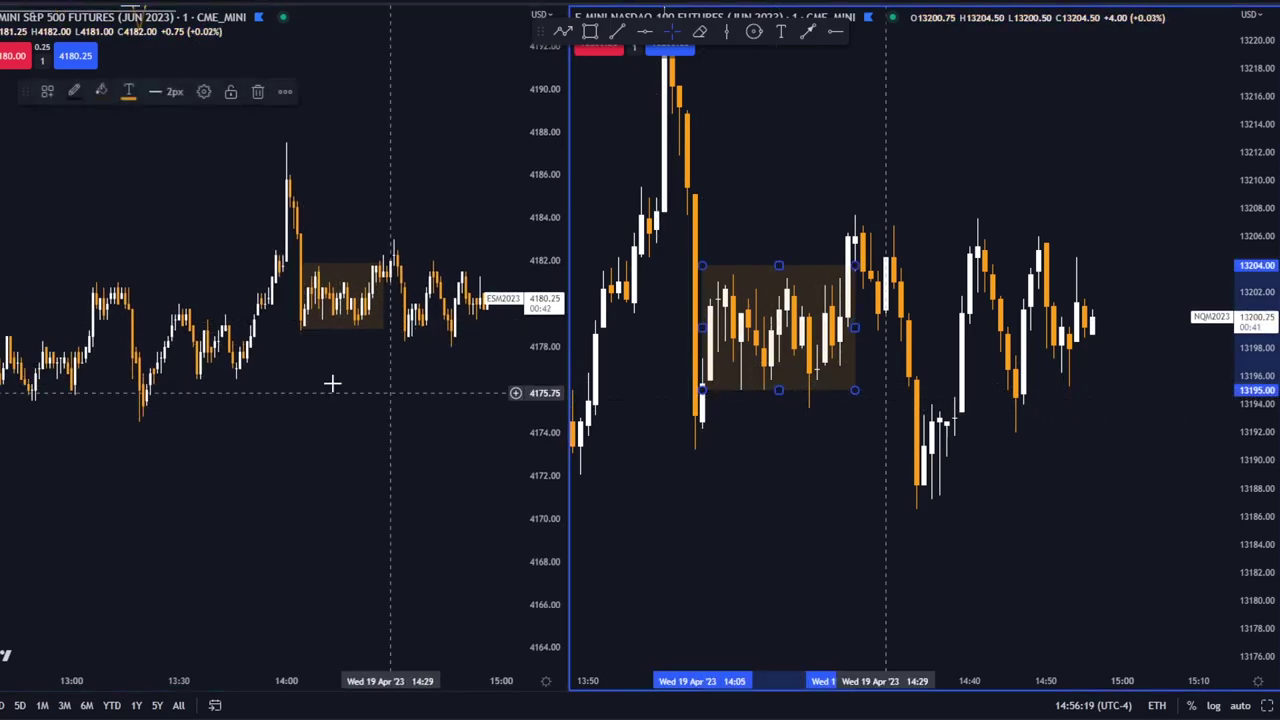
# - Set the lower edge of the S&P 500 consolidation rectangle to 4179.00
pyautogui.click(330, 320)
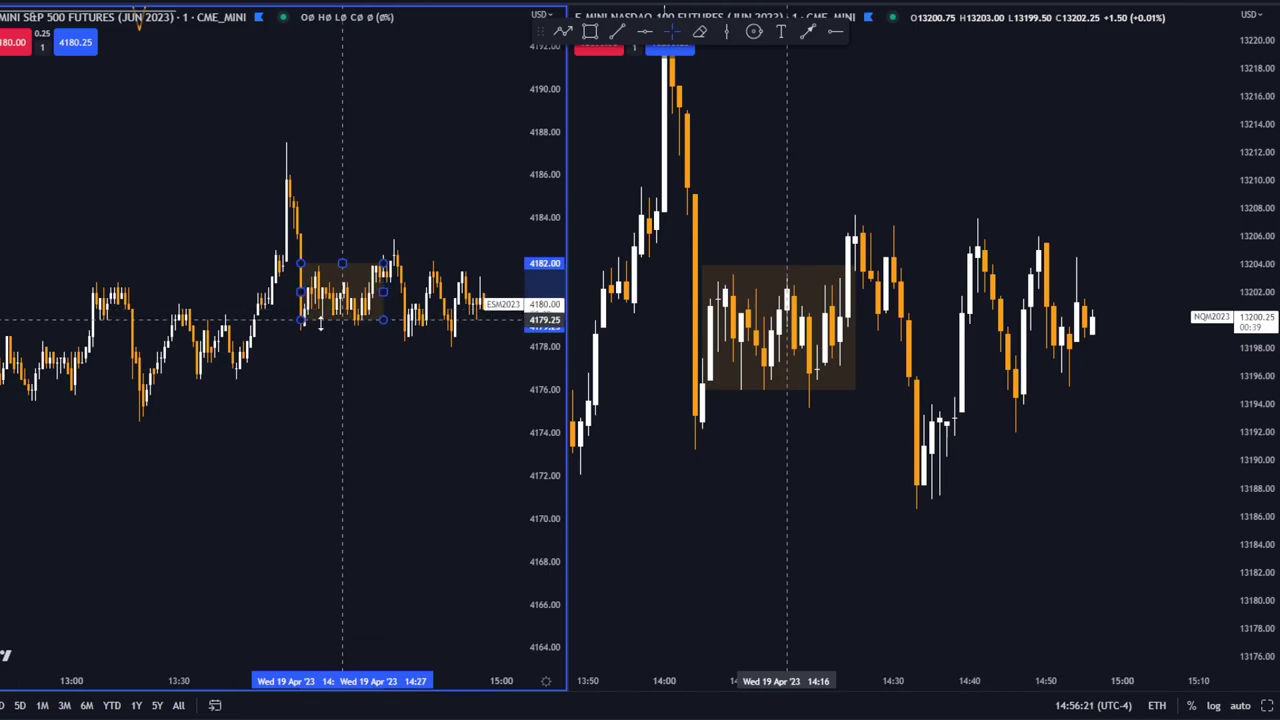
pyautogui.moveTo(352, 330); pyautogui.dragTo(352, 325)
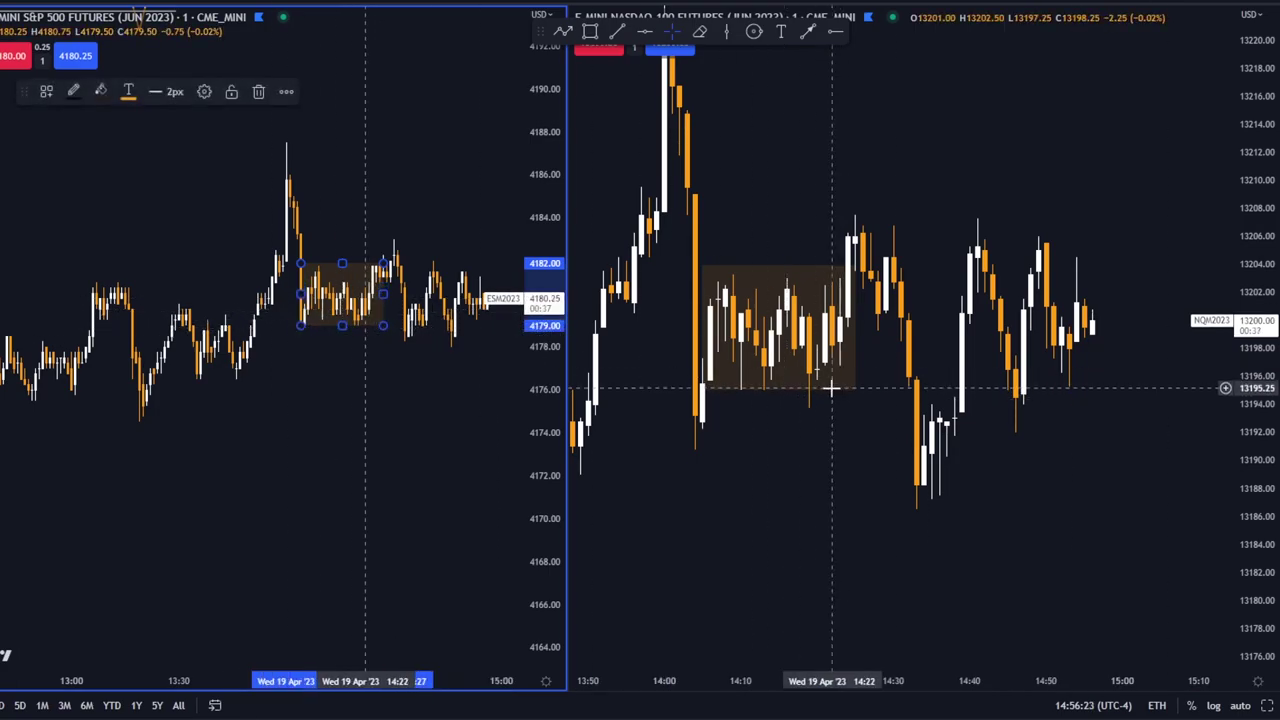
# - Lower the bottom edge of the NASDAQ 100 consolidation rectangle to 13193.75
pyautogui.moveTo(774, 391); pyautogui.dragTo(783, 409)
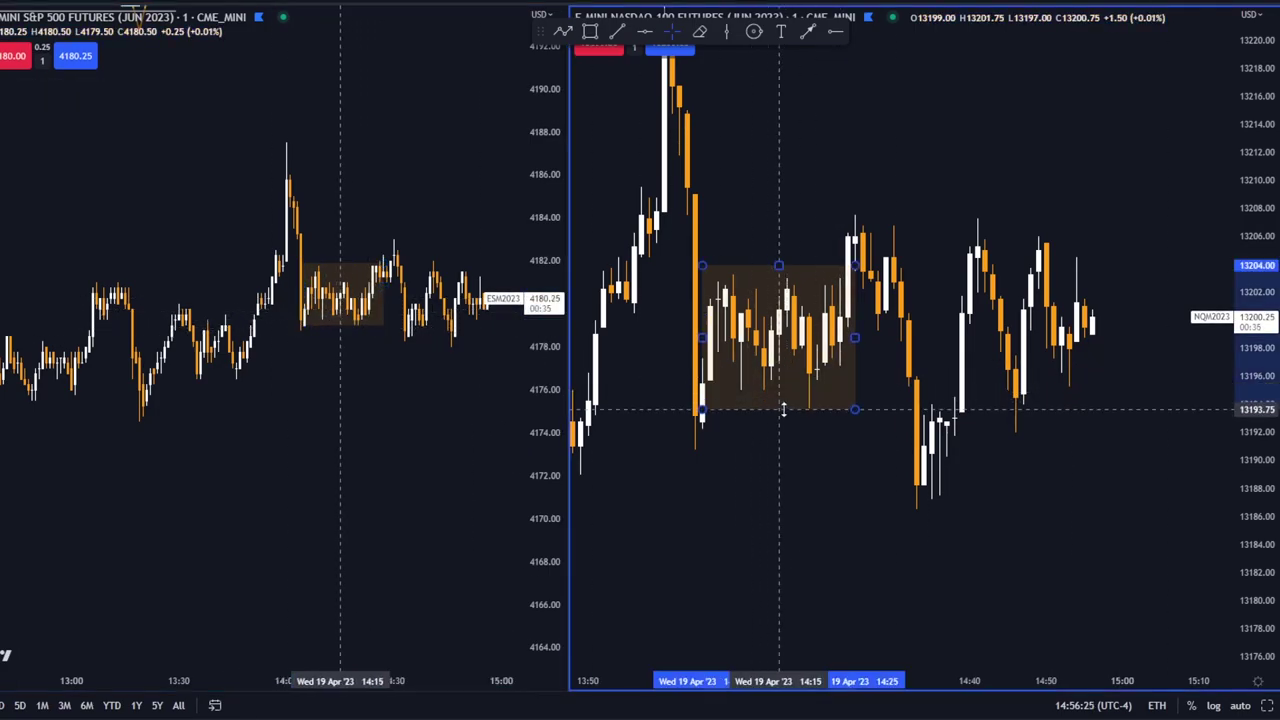
pyautogui.scroll(2, 769, 497)
pyautogui.moveTo(771, 499); pyautogui.dragTo(877, 508)
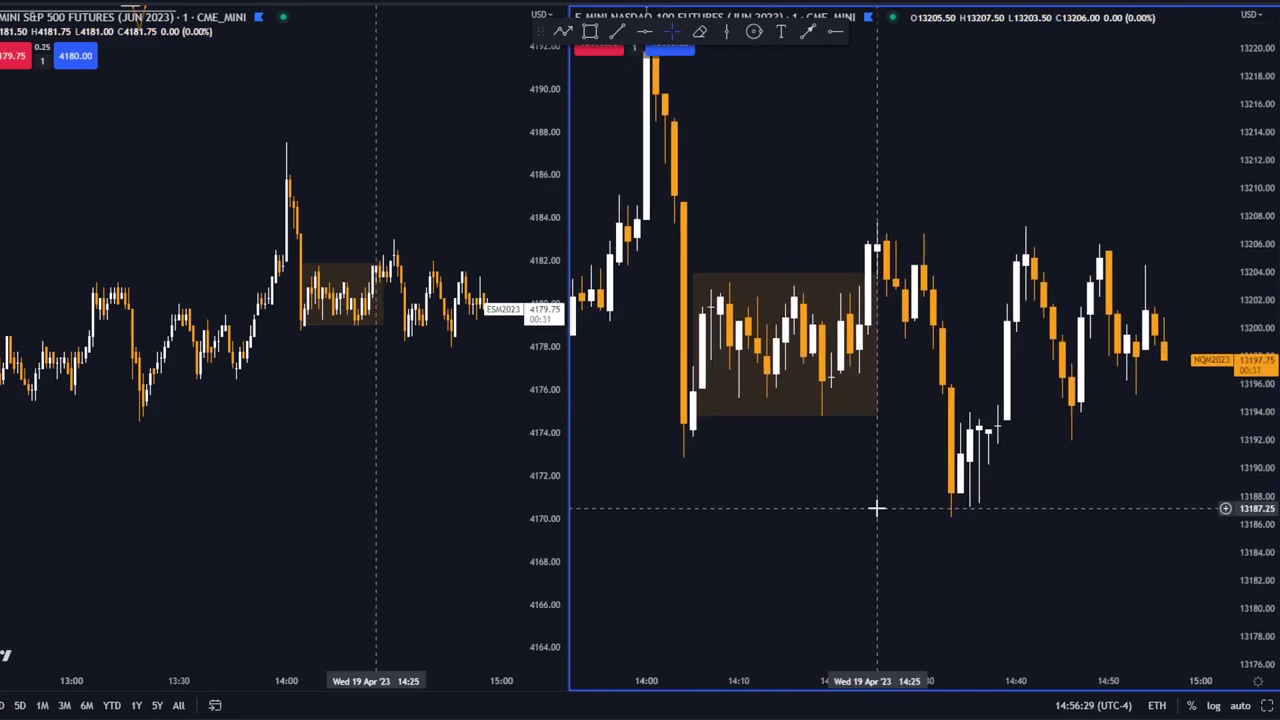
# - Mark the two S&P 500 highs after the consolidation, at 14:27 and 14:30, with horizontal trend lines at 4182.25 and 4183.00
pyautogui.scroll(1, 900, 503)
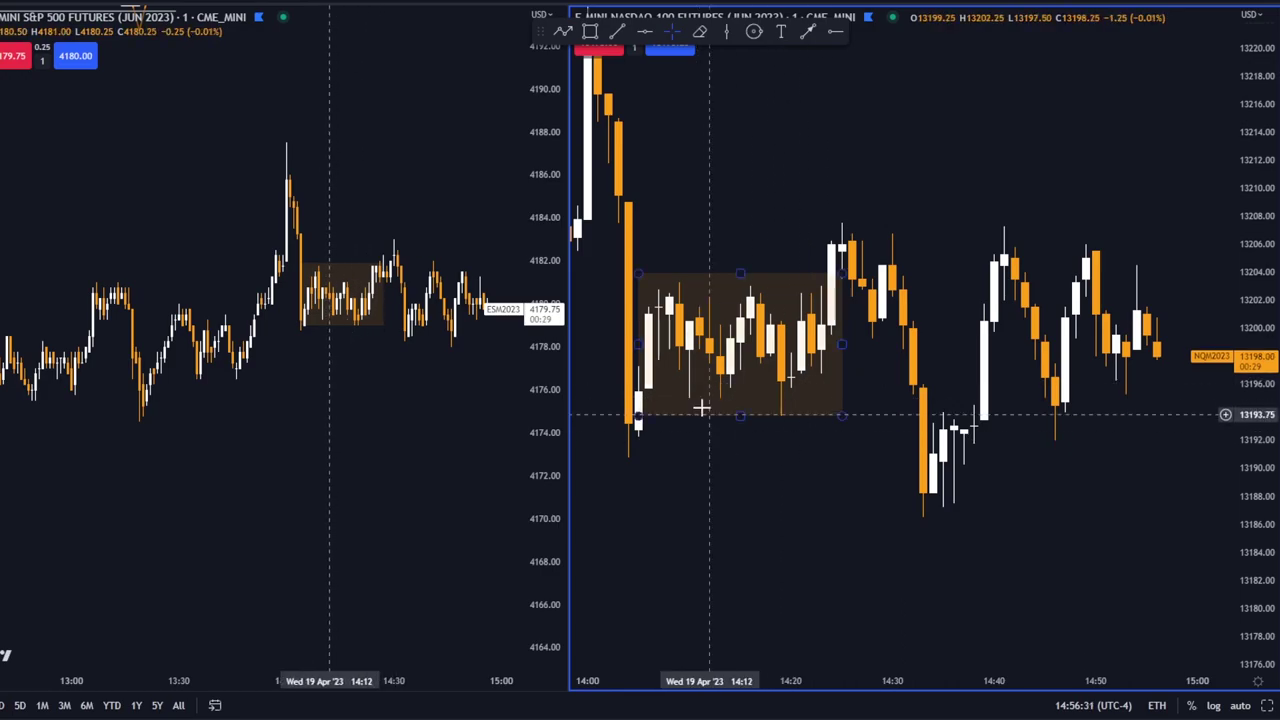
pyautogui.scroll(2, 810, 450)
pyautogui.scroll(-1, 820, 400)
pyautogui.scroll(4, 368, 300)
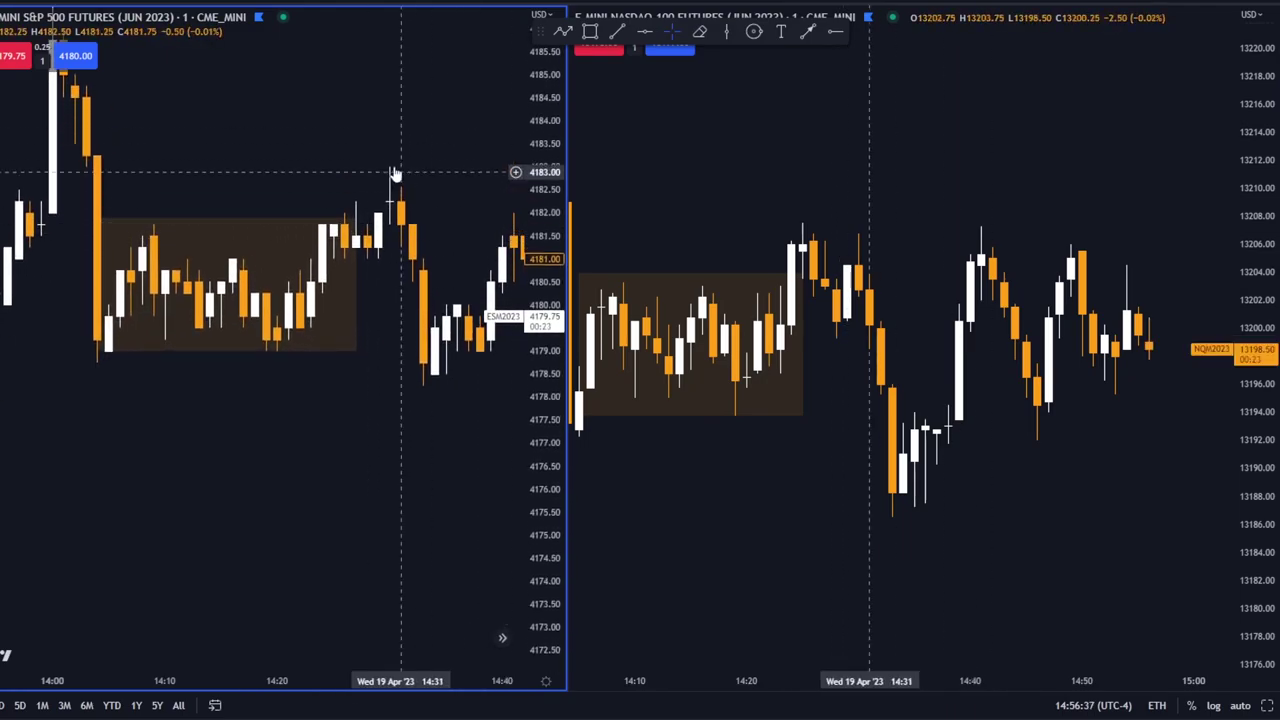
pyautogui.moveTo(394, 171); pyautogui.dragTo(383, 177)
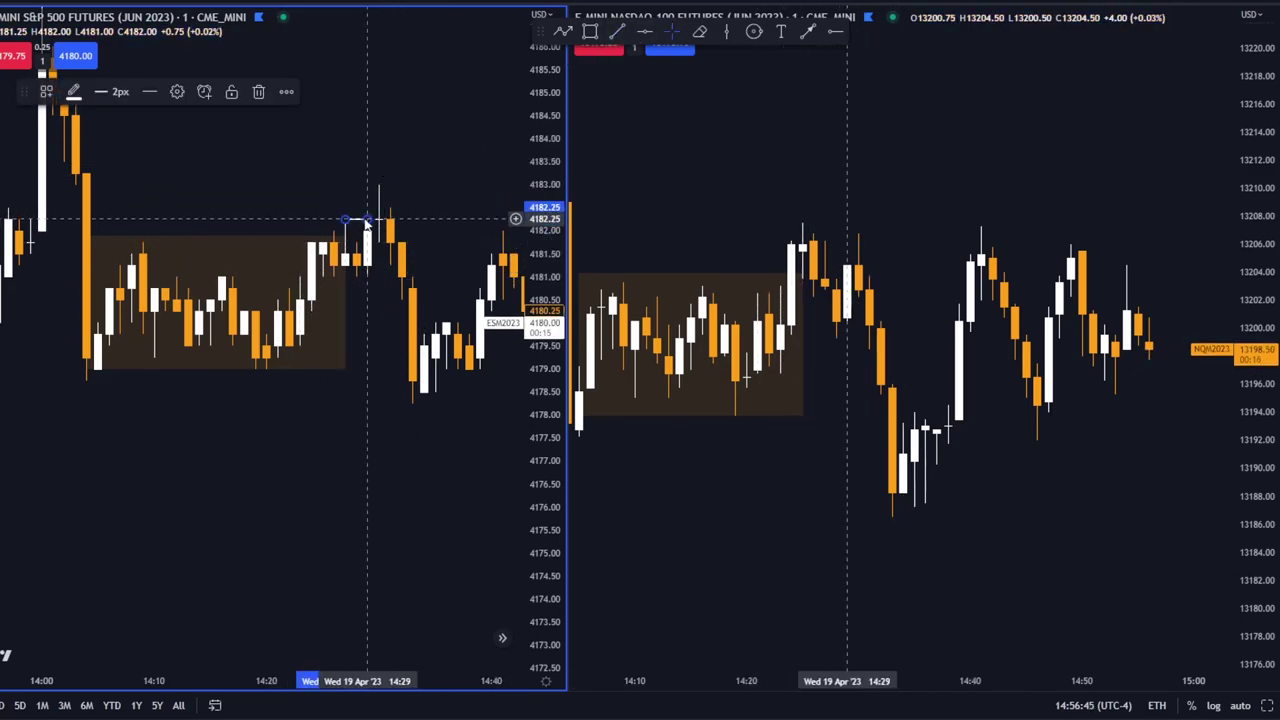
pyautogui.click(618, 32)
pyautogui.moveTo(380, 184); pyautogui.dragTo(446, 185)
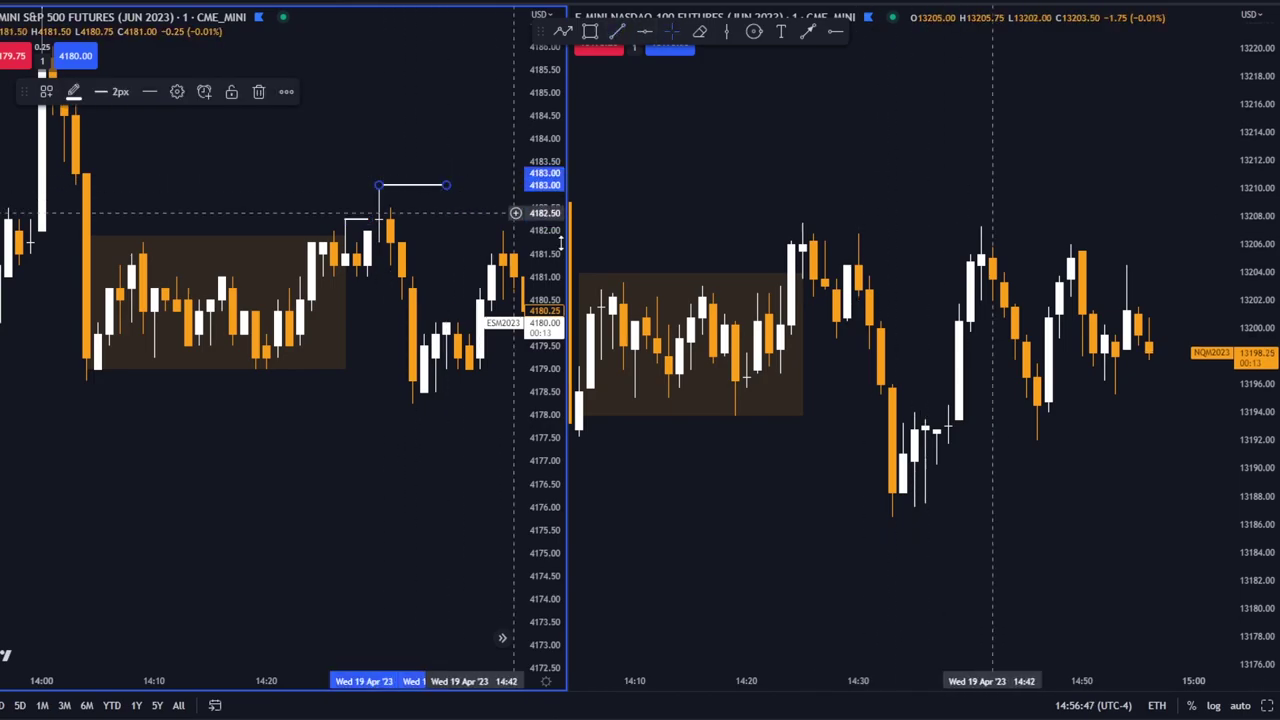
# - Mark the NASDAQ 100 highs at 14:25 and 14:30 with horizontal trend lines at 13207.50 and 13206.75
pyautogui.click(617, 31)
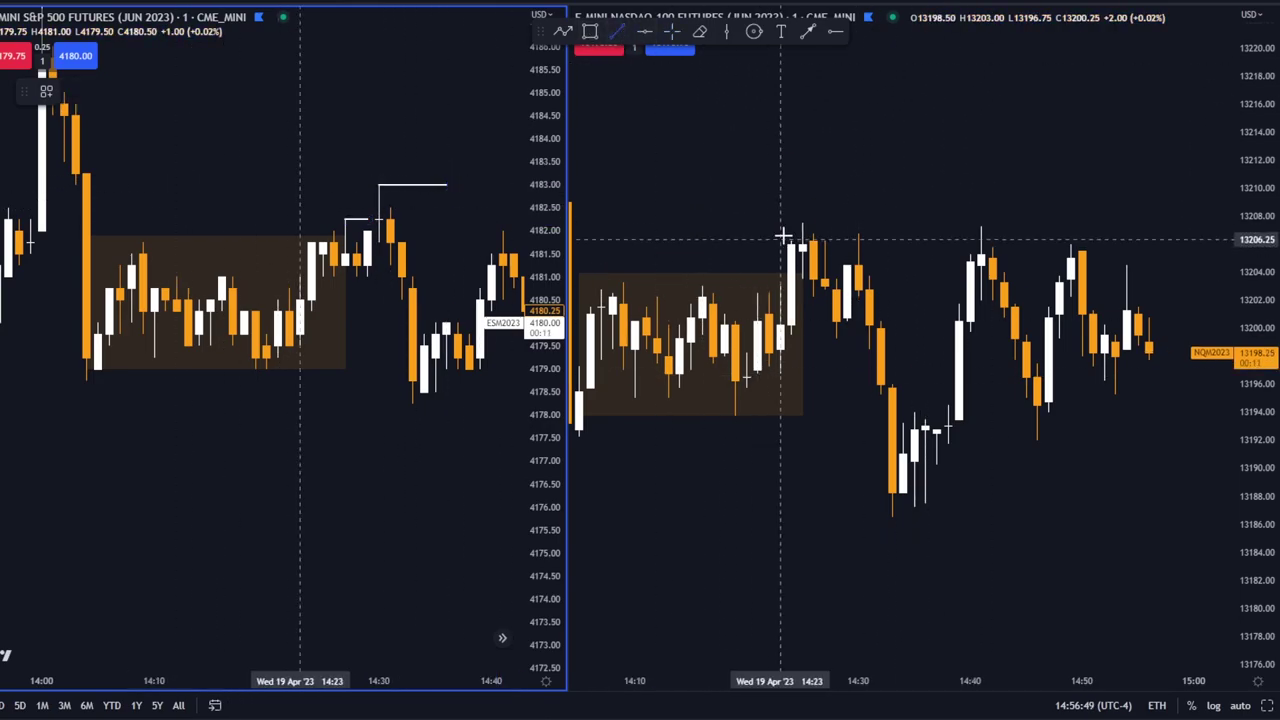
pyautogui.click(799, 218)
pyautogui.click(868, 216)
pyautogui.click(883, 172)
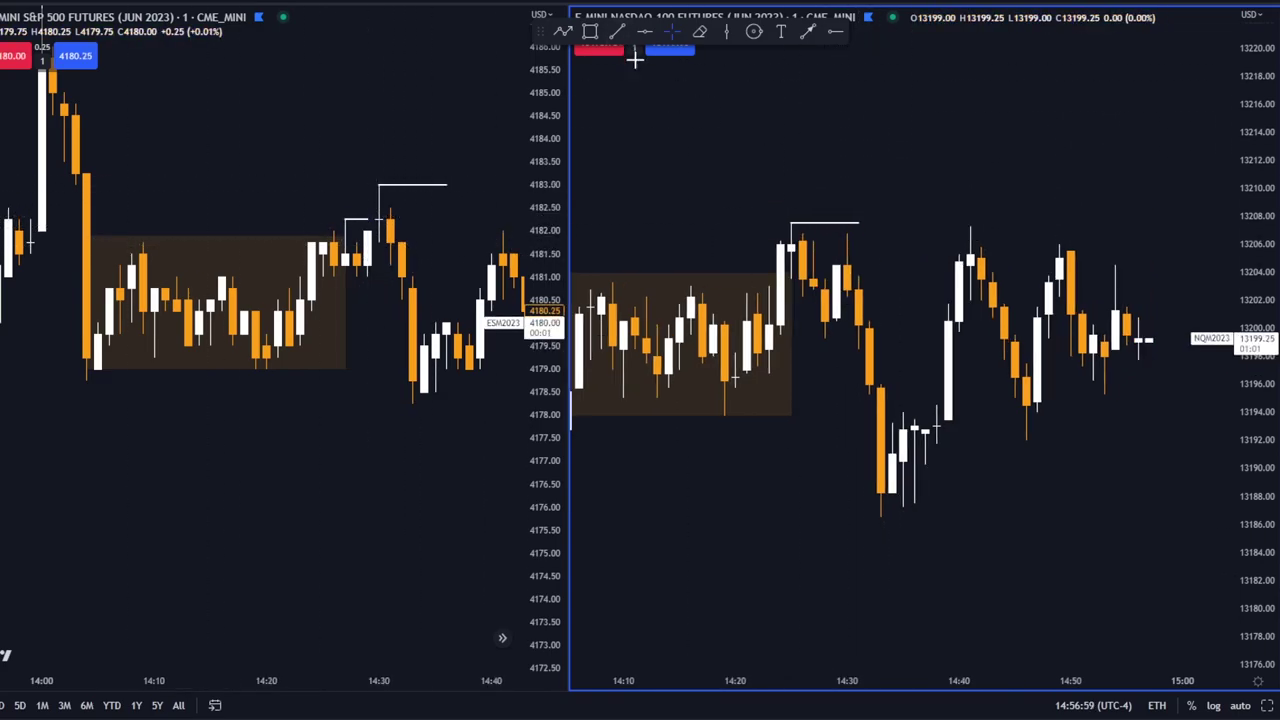
pyautogui.click(617, 32)
pyautogui.click(848, 233)
pyautogui.click(946, 231)
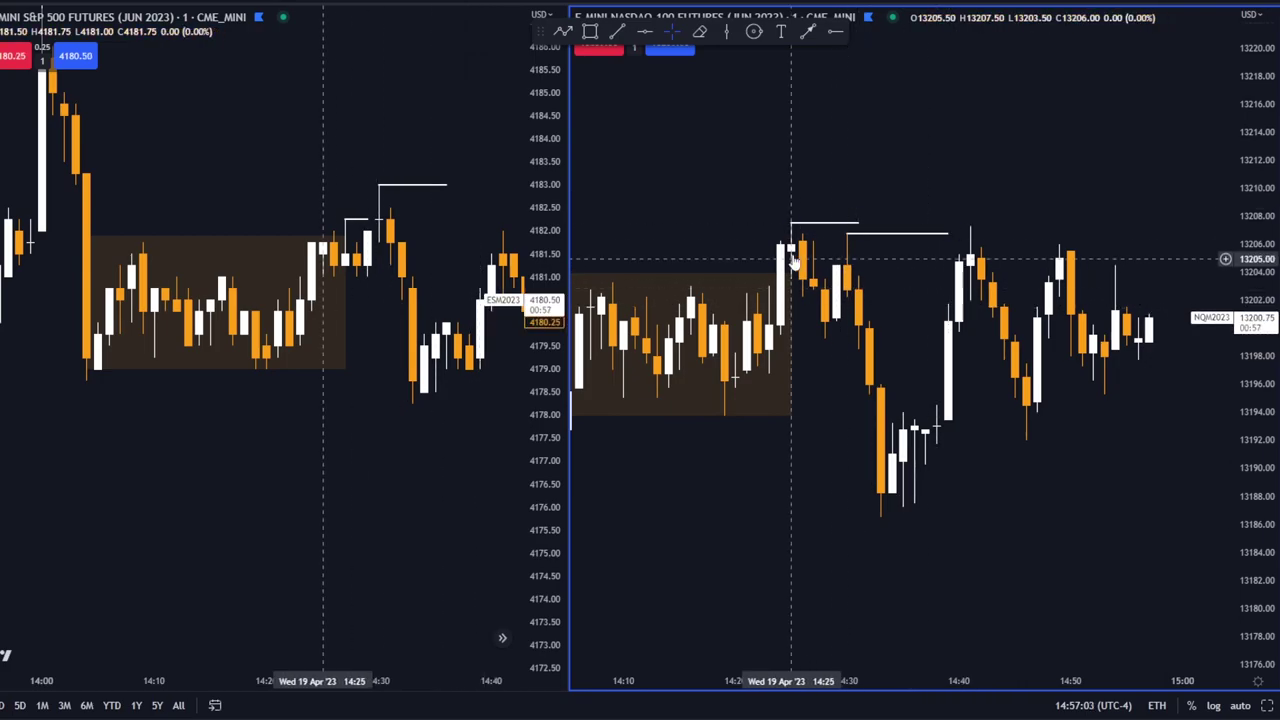
# - Place a short position on the NASDAQ 100 chart at 14:31 with entry 13202.75 and the stop at 13206.75
pyautogui.scroll(-3, 835, 300)
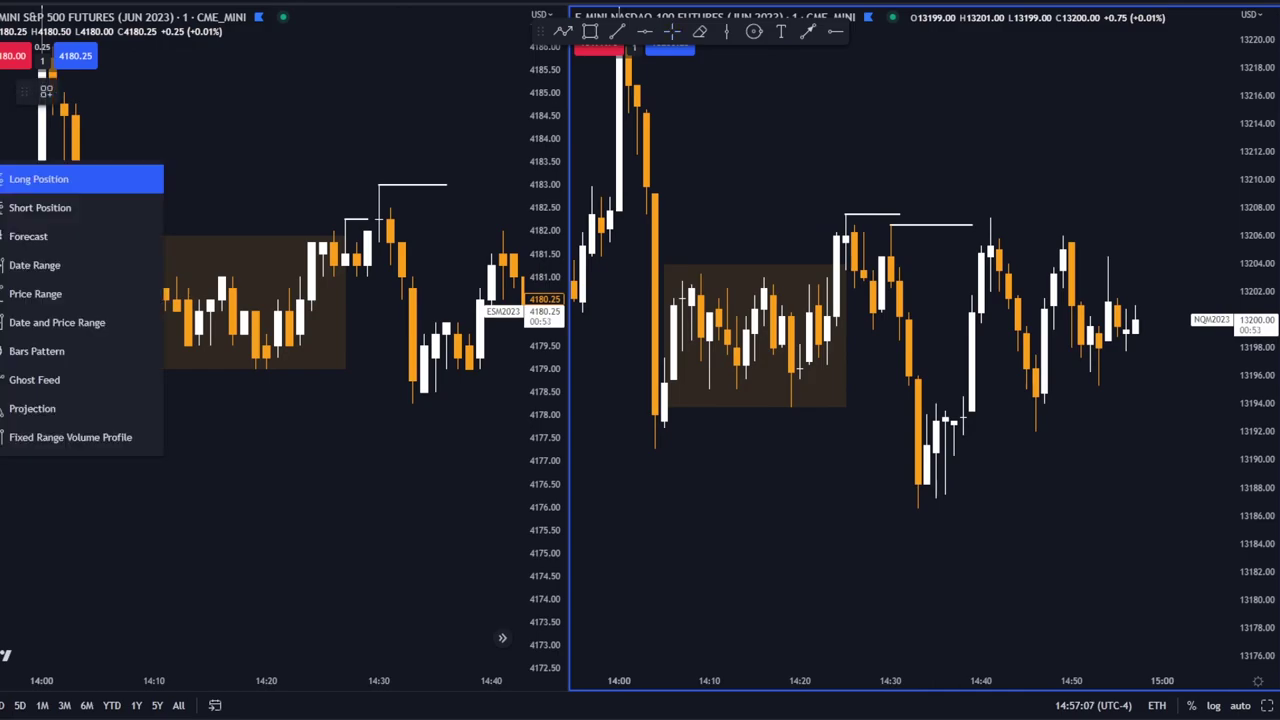
pyautogui.click(891, 281)
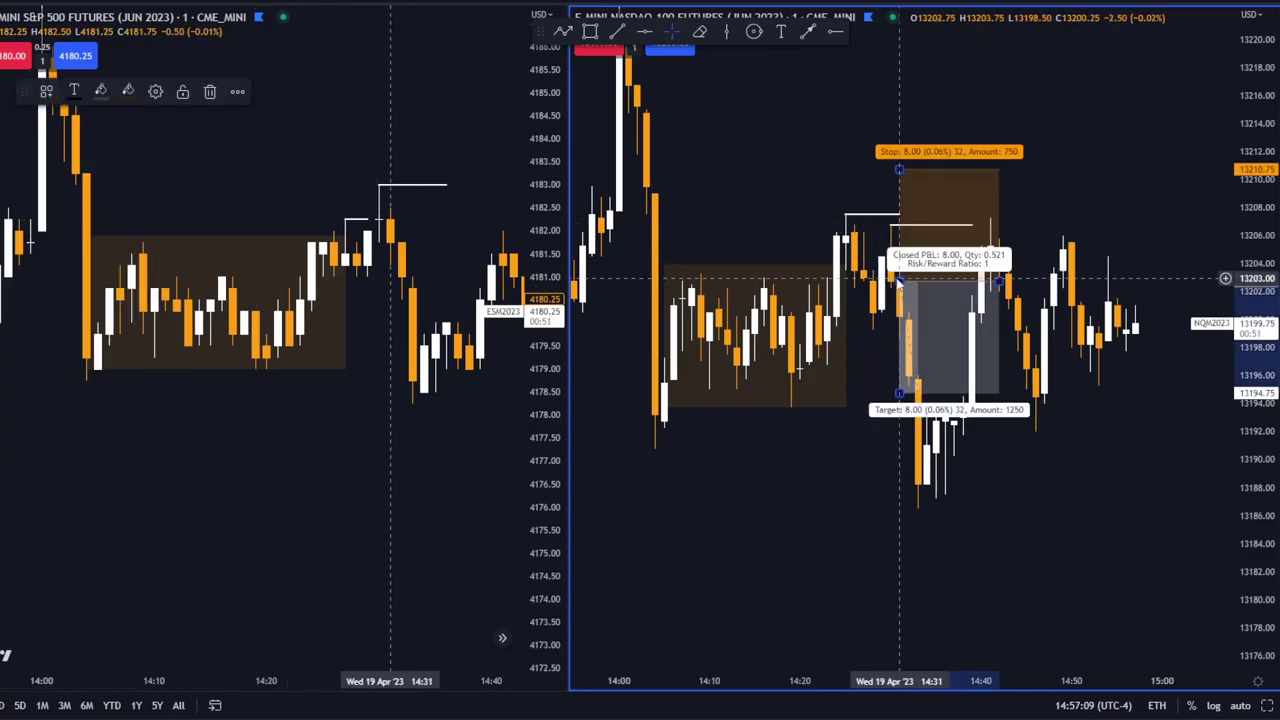
pyautogui.moveTo(900, 168); pyautogui.dragTo(811, 213)
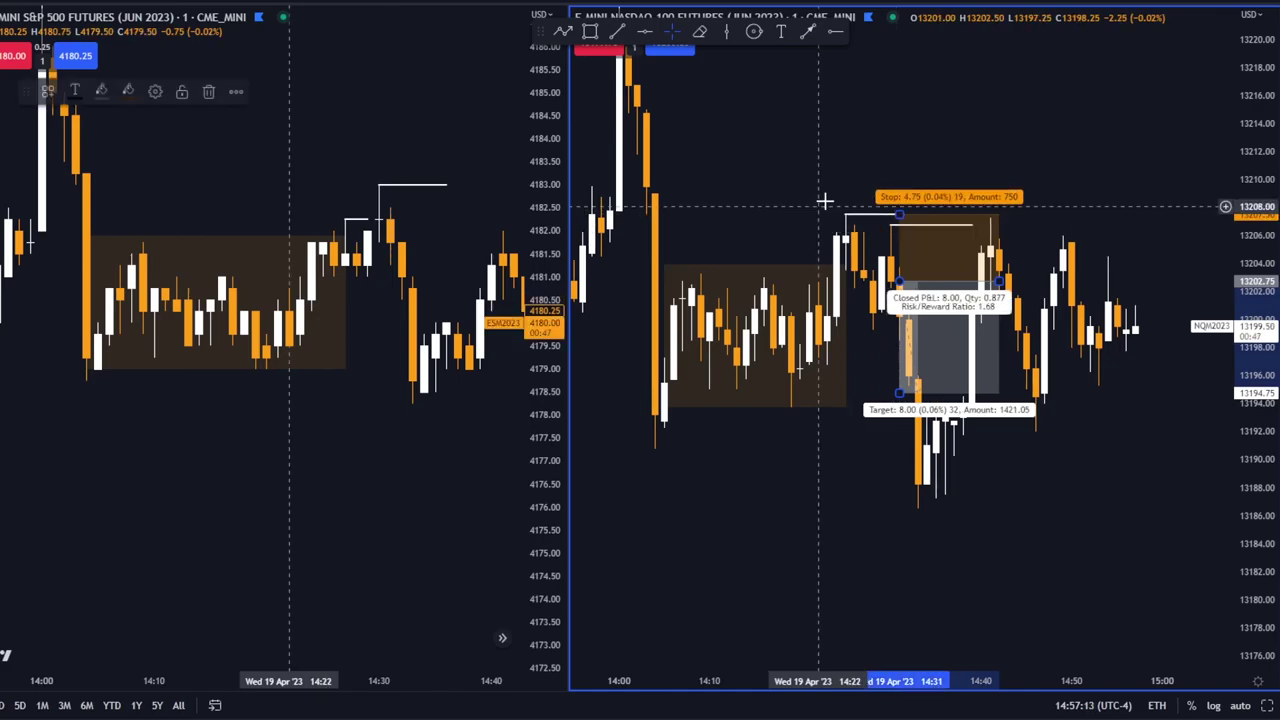
pyautogui.moveTo(1097, 211); pyautogui.dragTo(1080, 190)
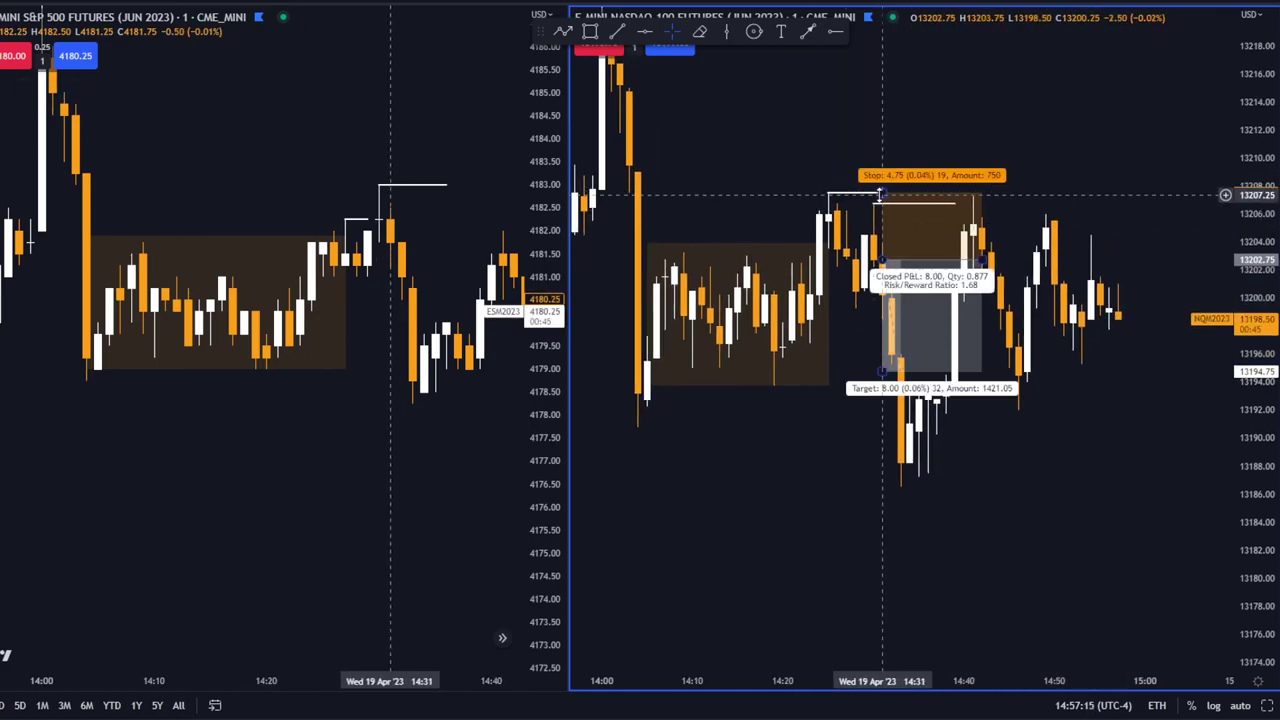
pyautogui.moveTo(882, 194); pyautogui.dragTo(882, 204)
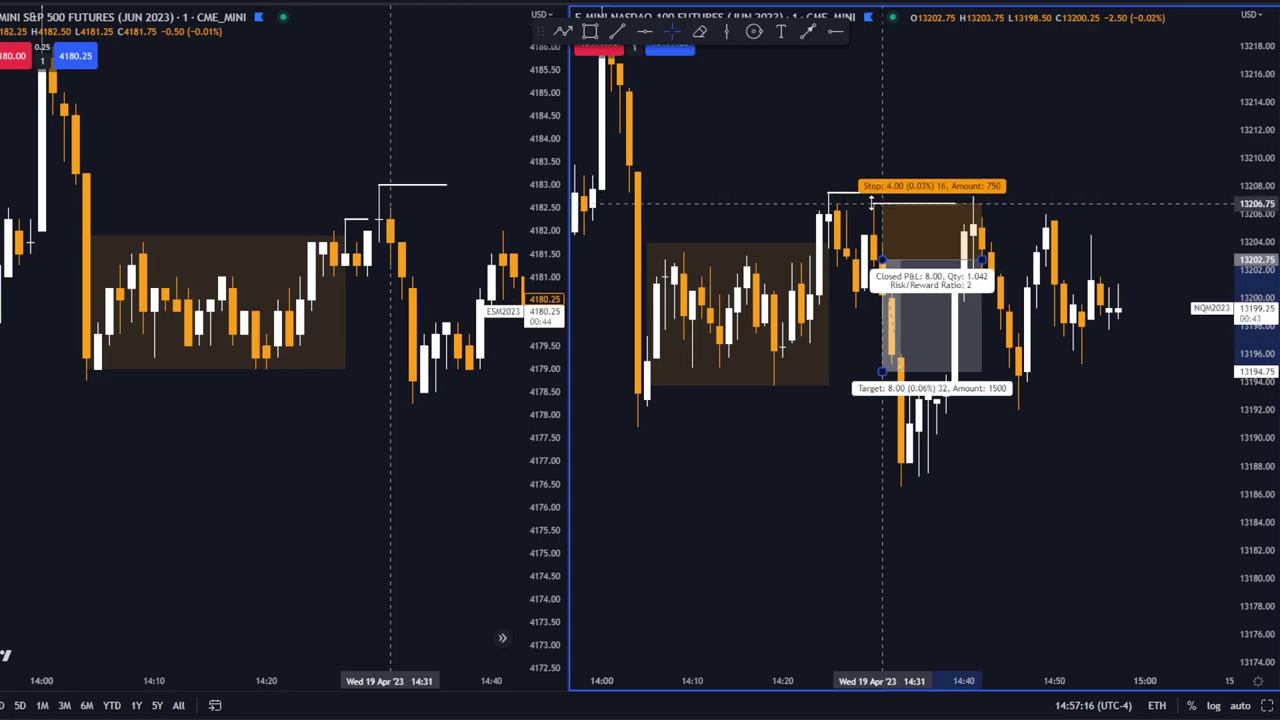
pyautogui.click(1134, 190)
# - Extend the short position's target in stages to 13193.75, 13190.75 and finally 13186.25
pyautogui.click(891, 372)
pyautogui.moveTo(884, 372); pyautogui.dragTo(884, 384)
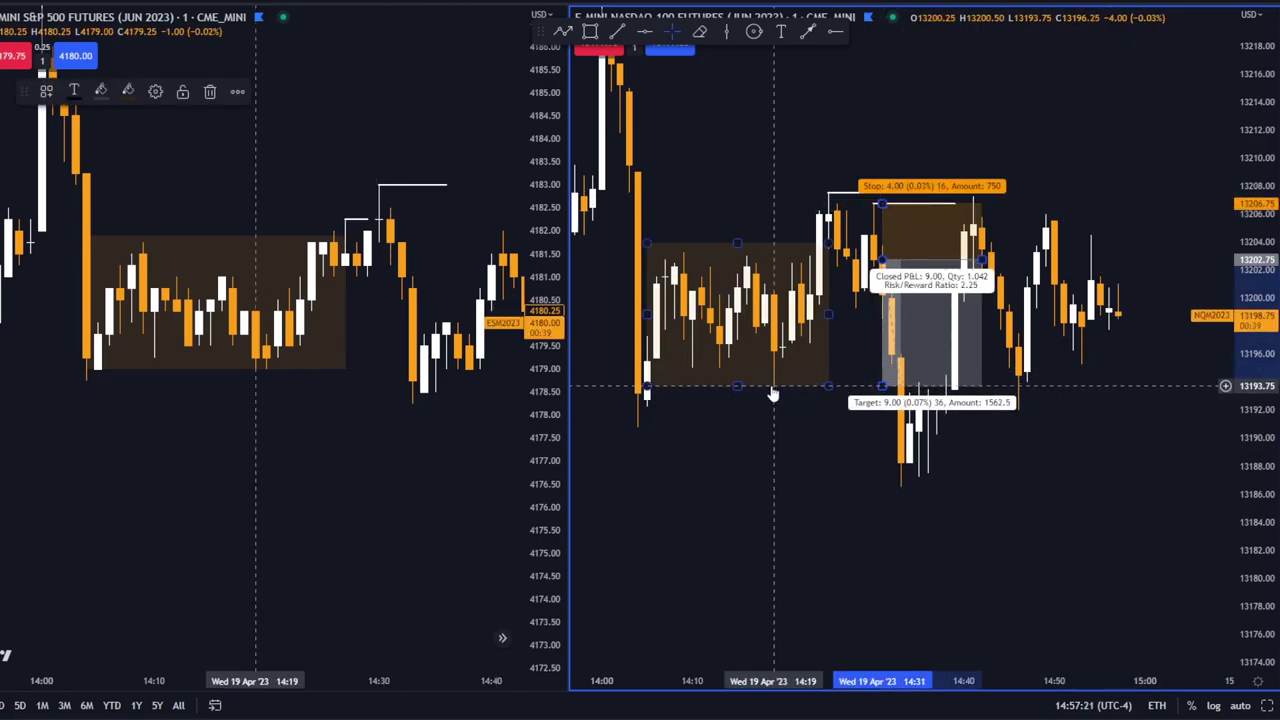
pyautogui.moveTo(881, 385); pyautogui.dragTo(881, 428)
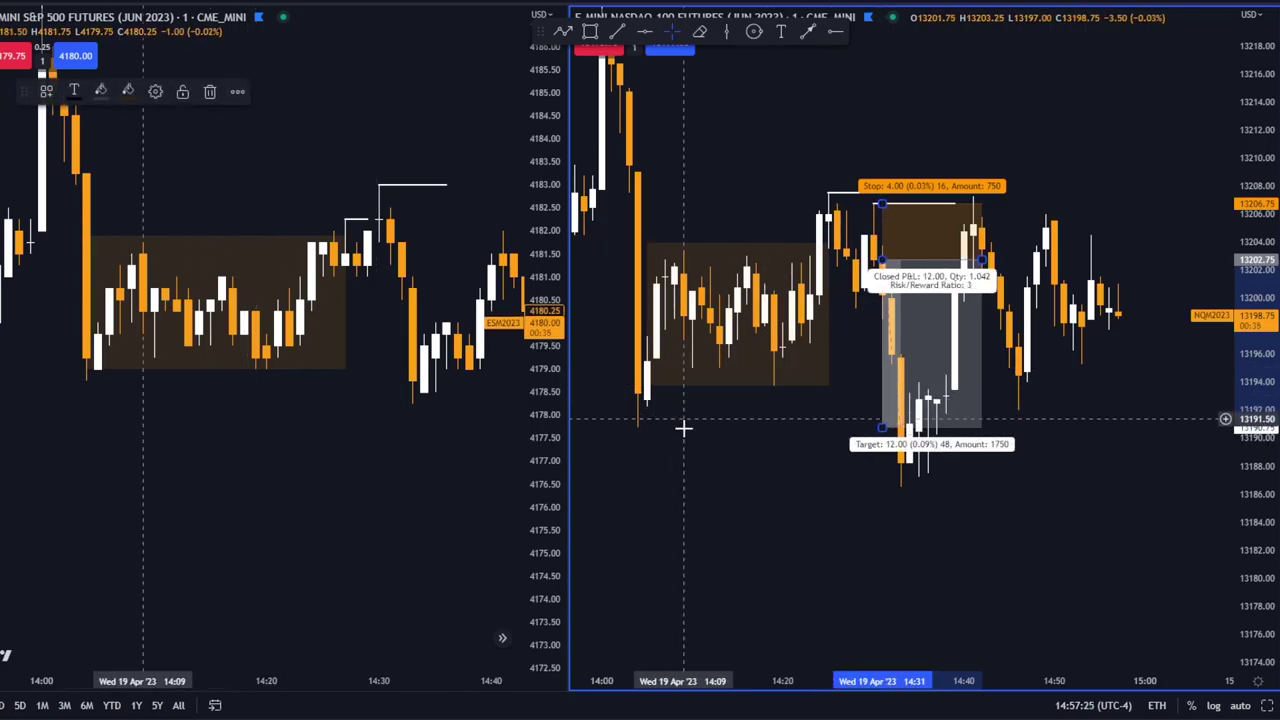
pyautogui.scroll(-3, 1162, 400)
pyautogui.moveTo(1240, 450); pyautogui.dragTo(1240, 483)
pyautogui.scroll(-3, 930, 458)
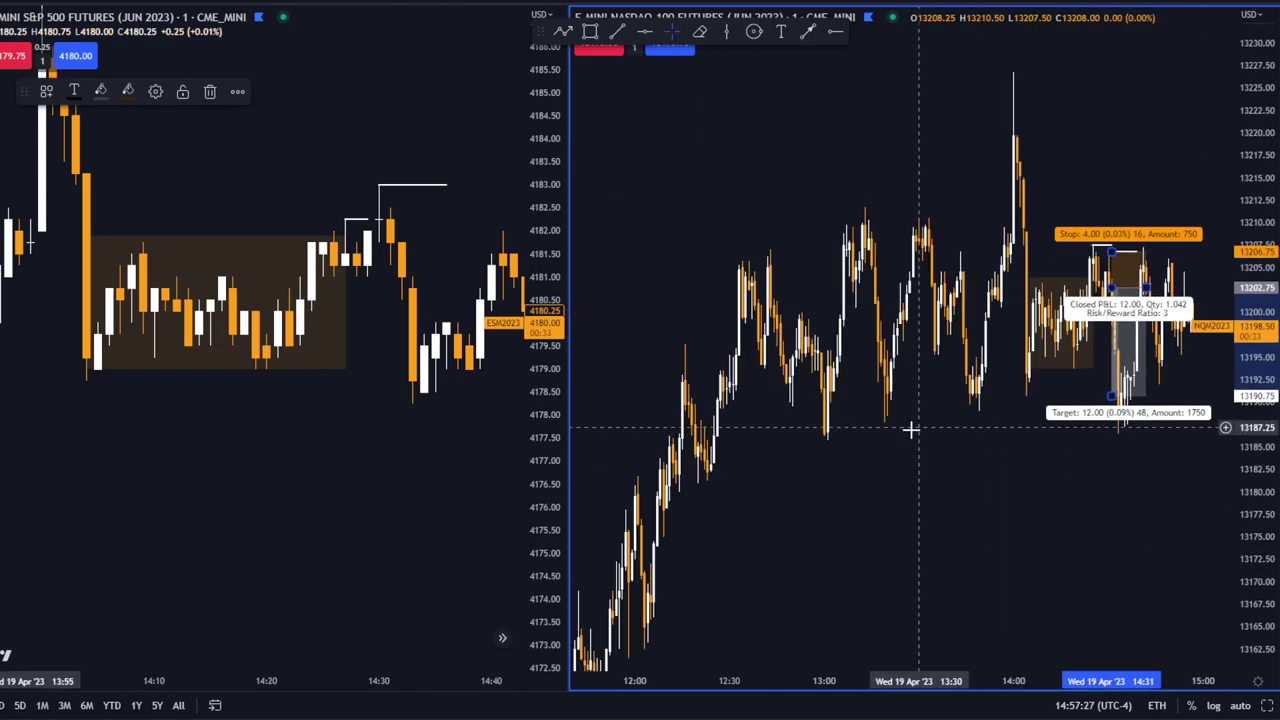
pyautogui.moveTo(968, 498); pyautogui.dragTo(861, 490)
pyautogui.click(1006, 389)
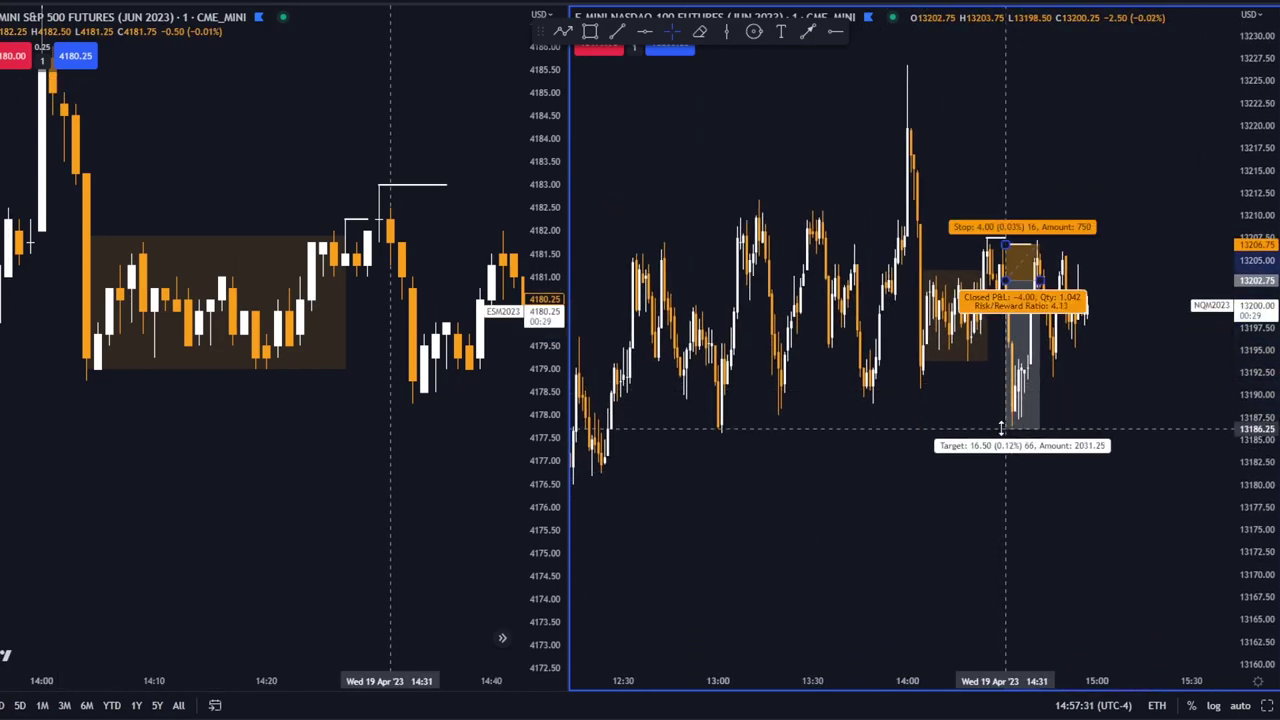
# - Remove the short position from the NASDAQ 100 chart
pyautogui.scroll(5, 943, 614)
pyautogui.rightClick(892, 305)
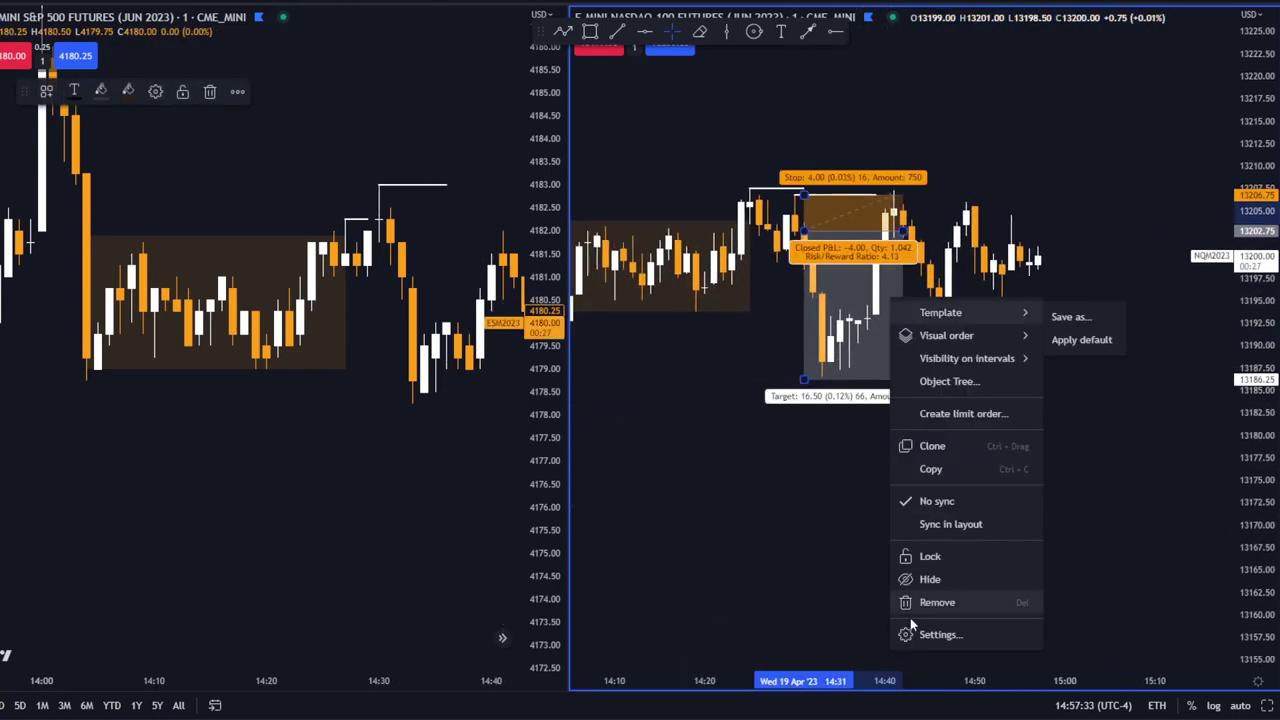
pyautogui.click(957, 598)
# - Draw a horizontal trend line at 13125.50 from the 10:42 low to 11:05 on the NASDAQ 100 chart
pyautogui.scroll(-3, 1050, 368)
pyautogui.scroll(3, 1050, 350)
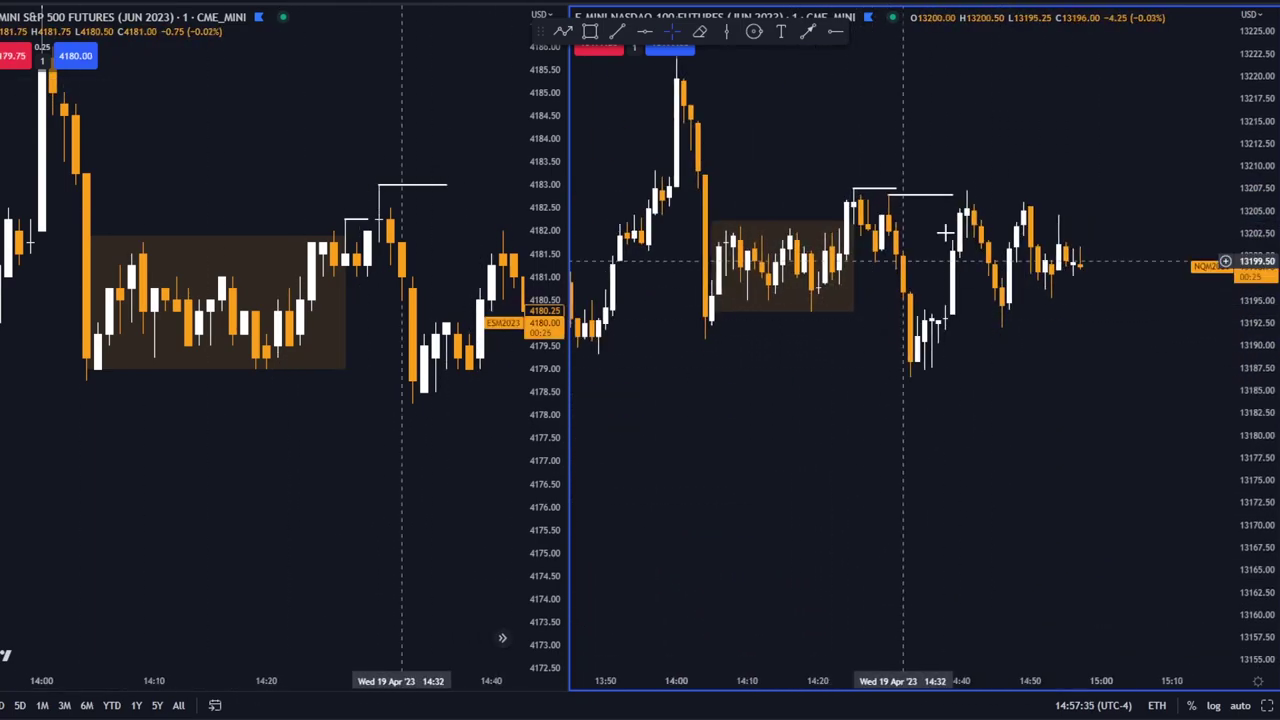
pyautogui.scroll(-5, 930, 392)
pyautogui.scroll(-3, 1043, 503)
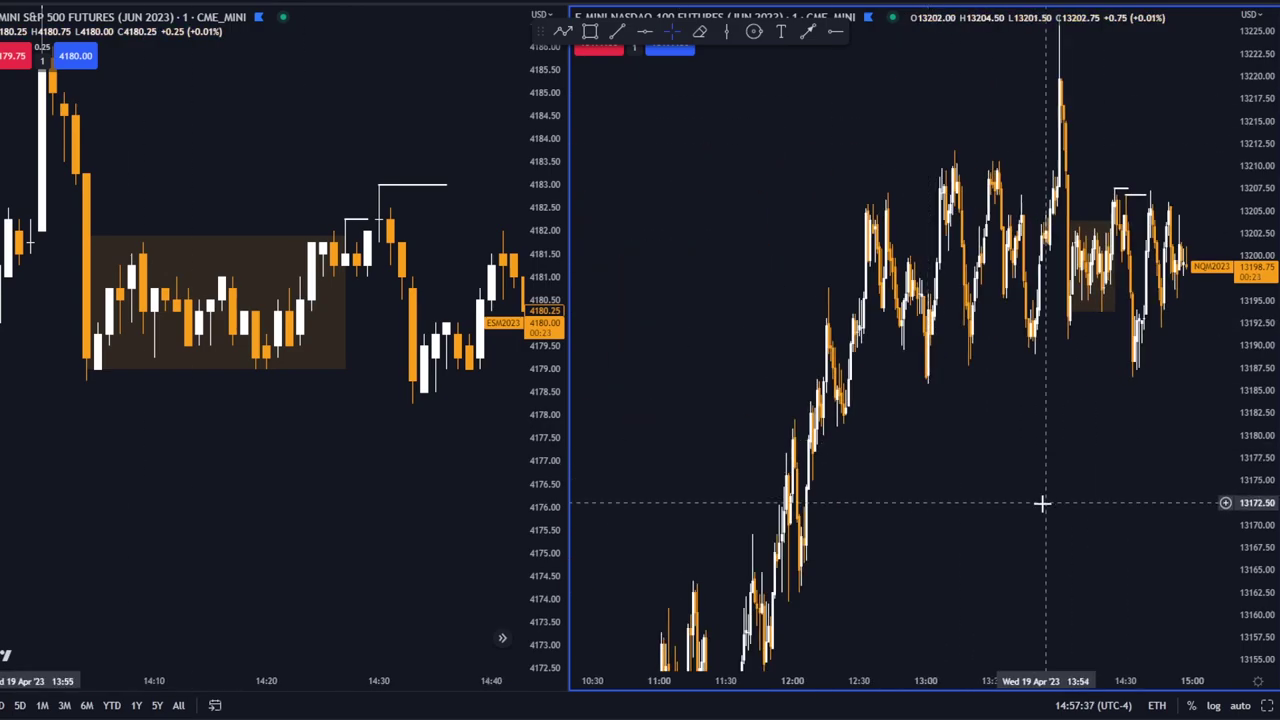
pyautogui.moveTo(931, 489); pyautogui.dragTo(904, 408)
pyautogui.scroll(2, 880, 440)
pyautogui.moveTo(882, 510); pyautogui.dragTo(1074, 293)
pyautogui.scroll(3, 1020, 385)
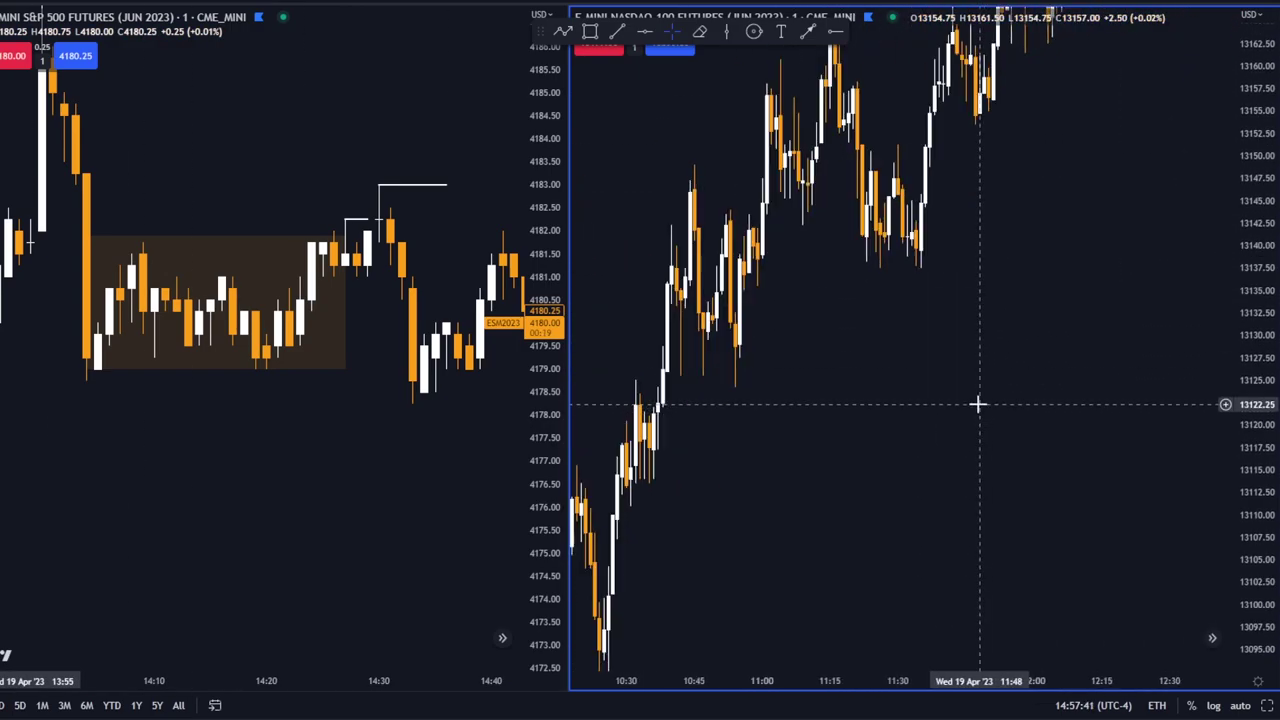
pyautogui.moveTo(1265, 249); pyautogui.dragTo(1260, 518)
pyautogui.scroll(-3, 1089, 436)
pyautogui.scroll(-1, 1089, 436)
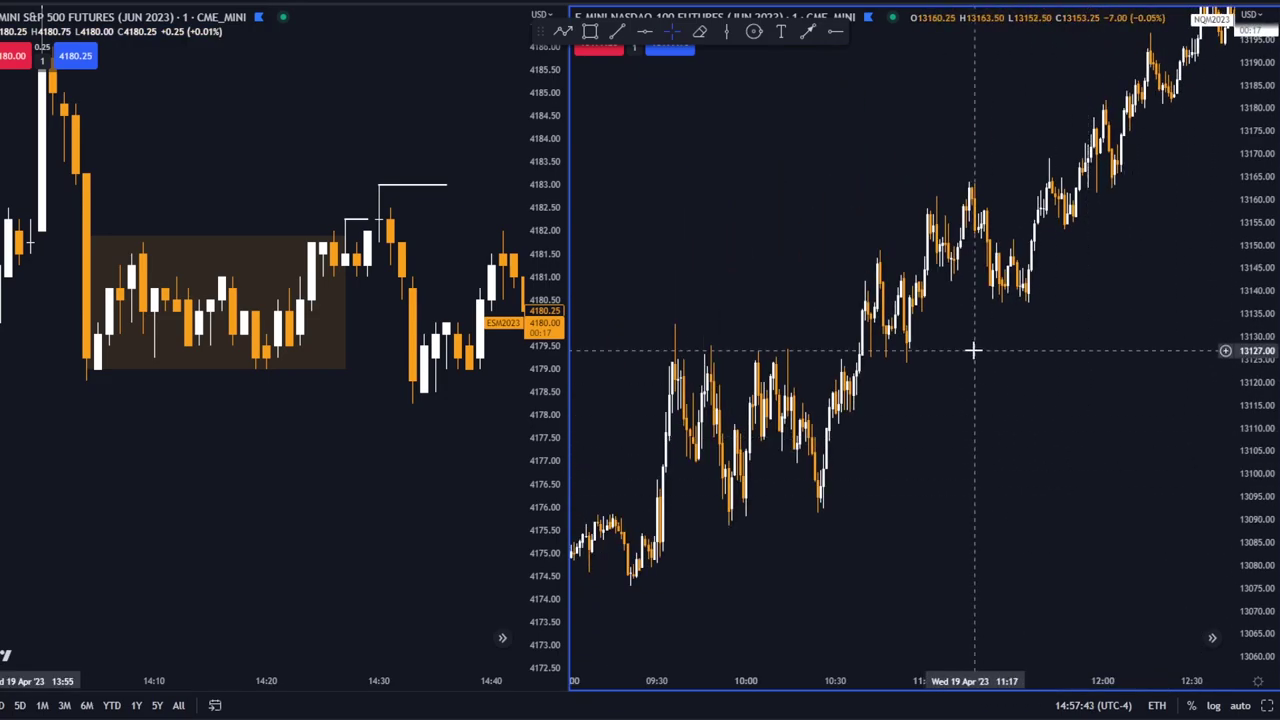
pyautogui.scroll(5, 964, 357)
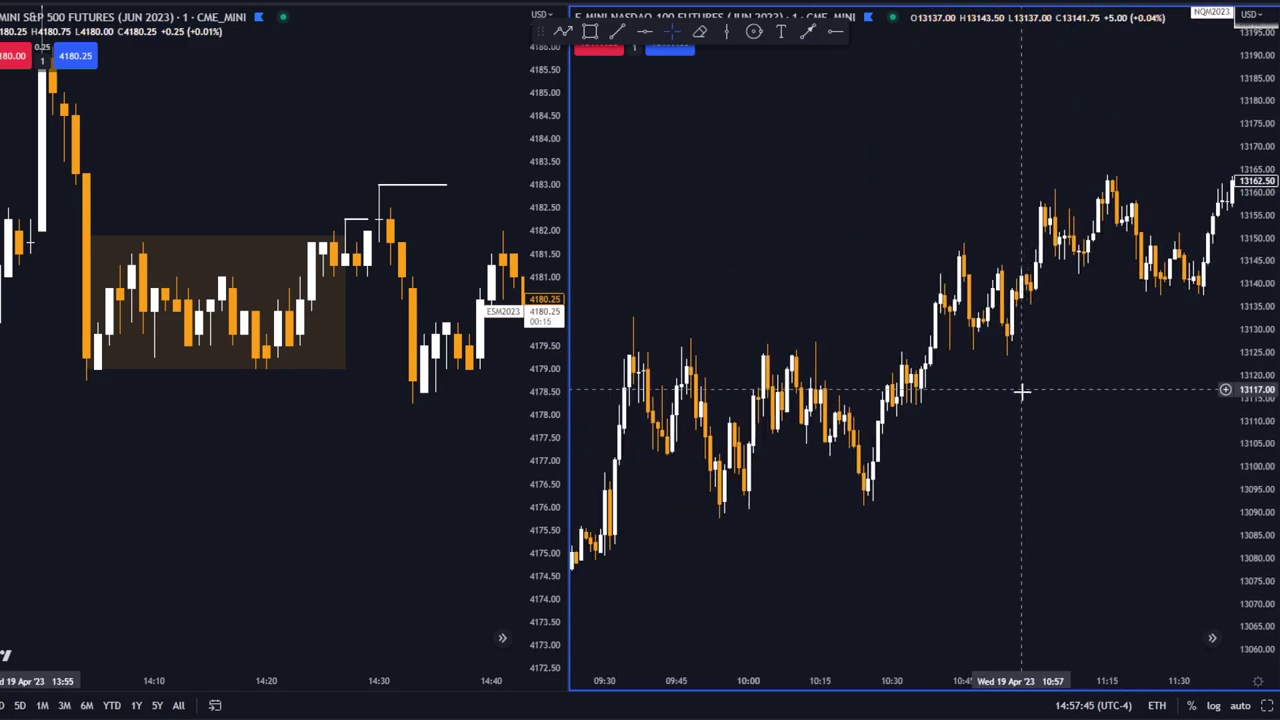
pyautogui.scroll(2, 995, 358)
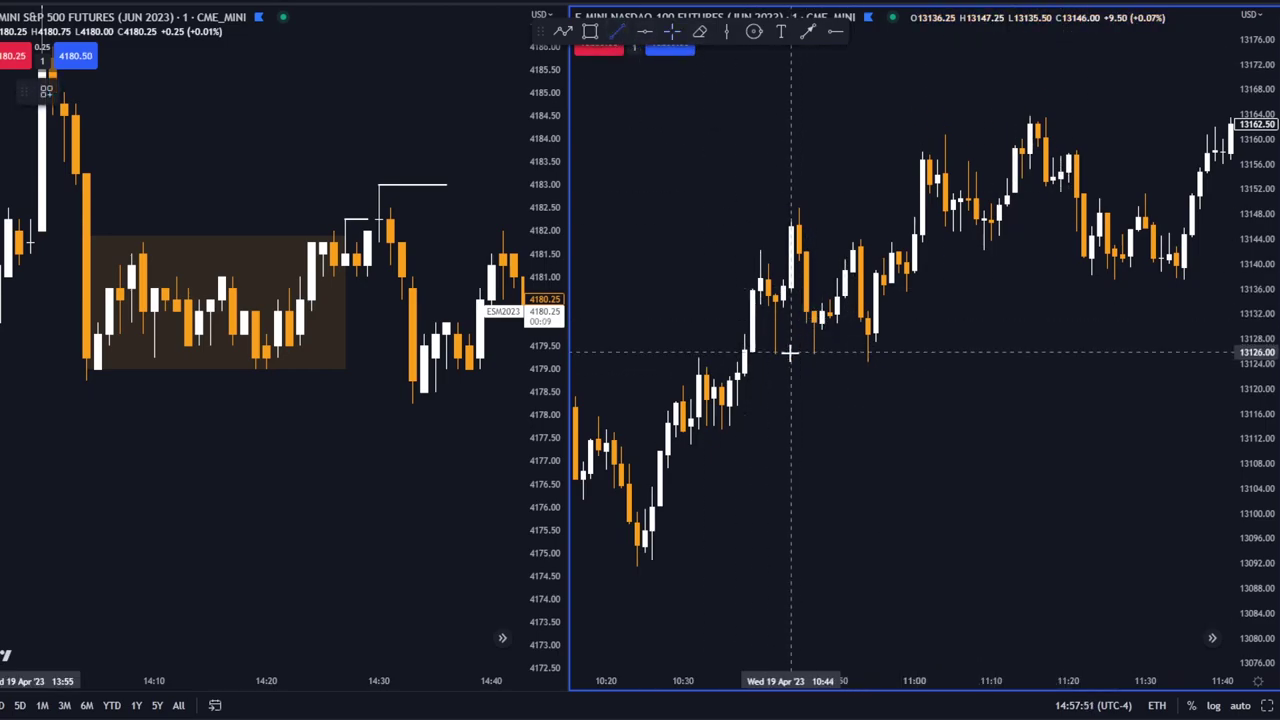
pyautogui.moveTo(775, 354); pyautogui.dragTo(953, 355)
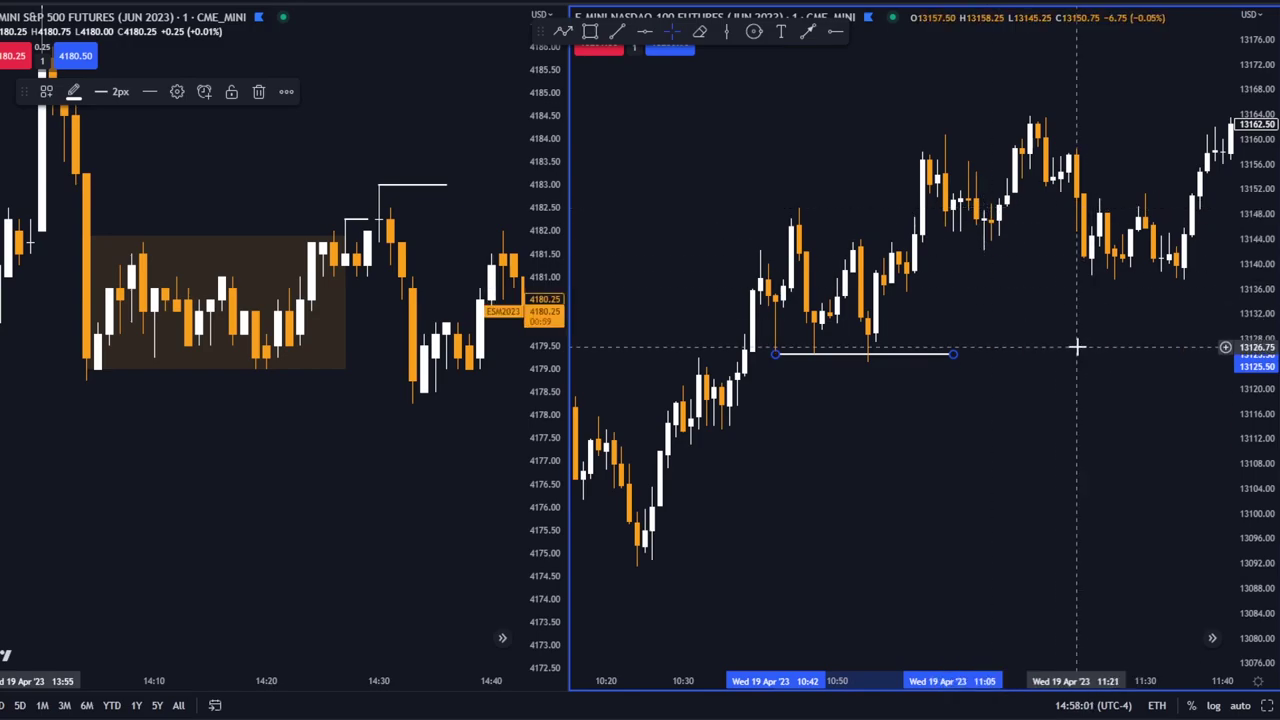
# - Try a NASDAQ 100 long position at 10:57 with entry 13127.75, stop 13124.25 and target 13149.75, and delete it
pyautogui.click(0, 178)
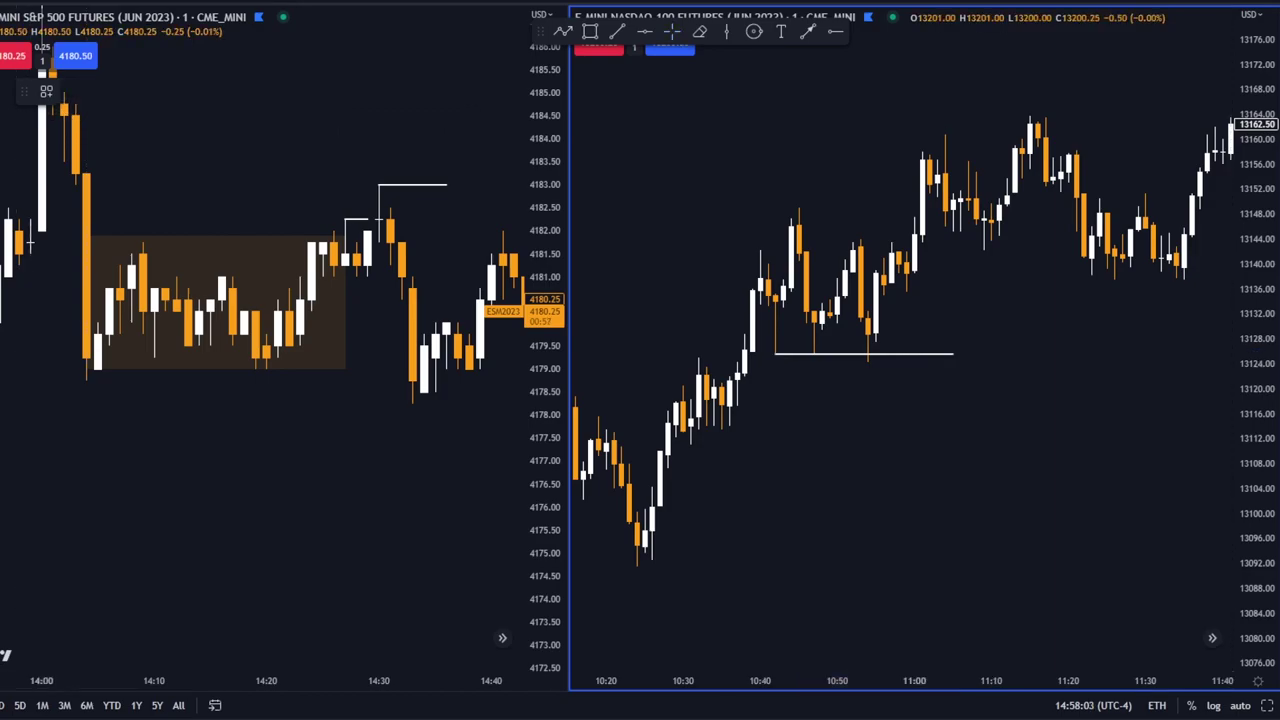
pyautogui.click(0, 178)
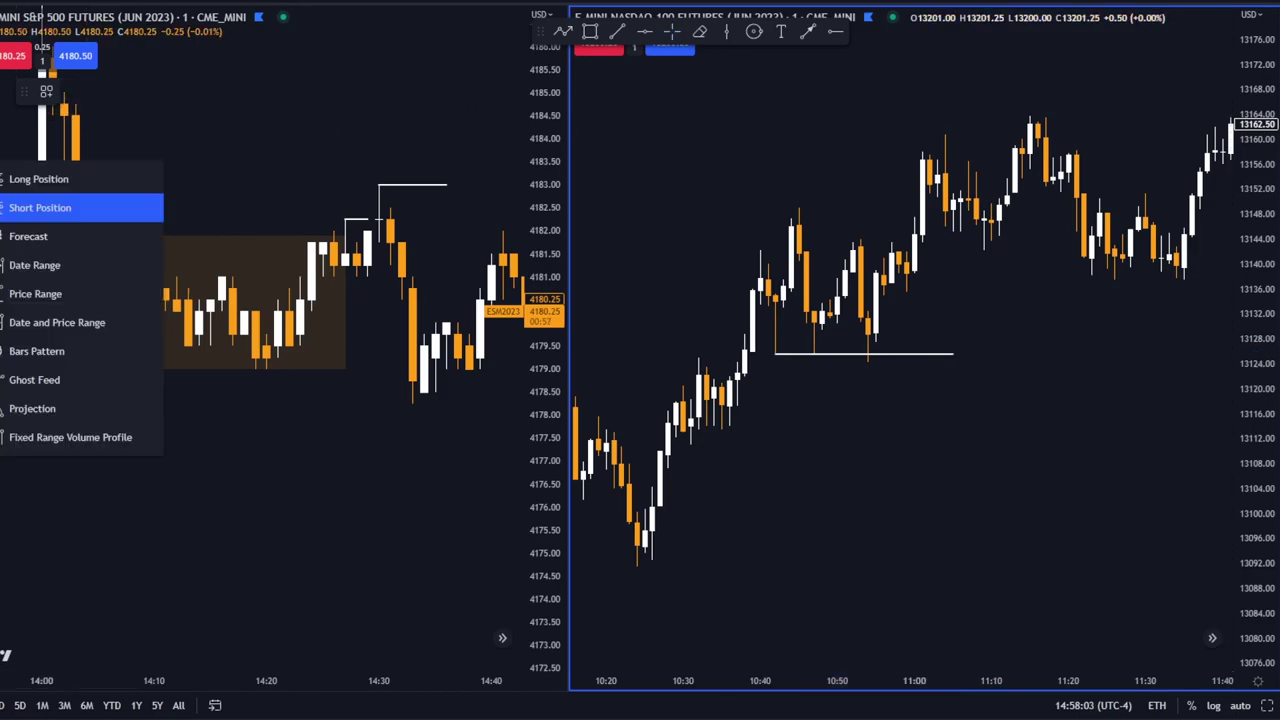
pyautogui.click(40, 208)
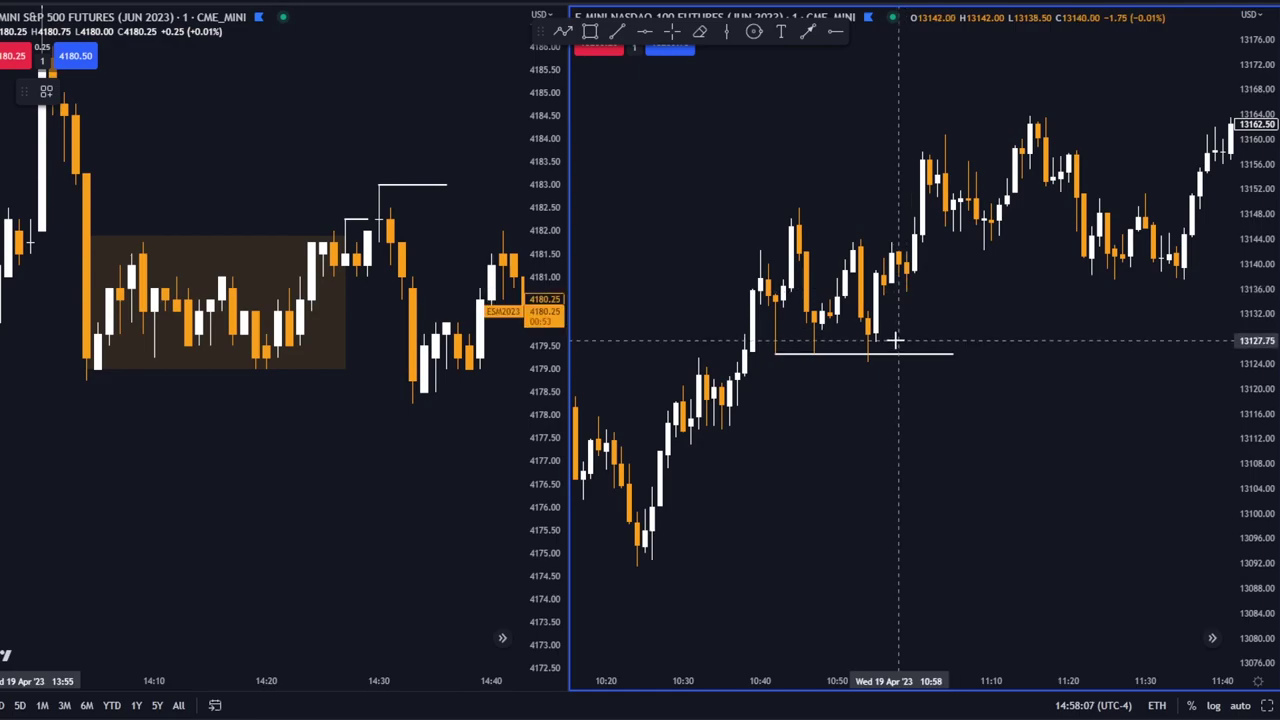
pyautogui.click(891, 341)
pyautogui.moveTo(891, 433)
pyautogui.mouseDown()
pyautogui.moveTo(875, 357)
pyautogui.moveTo(862, 363)
pyautogui.mouseUp()
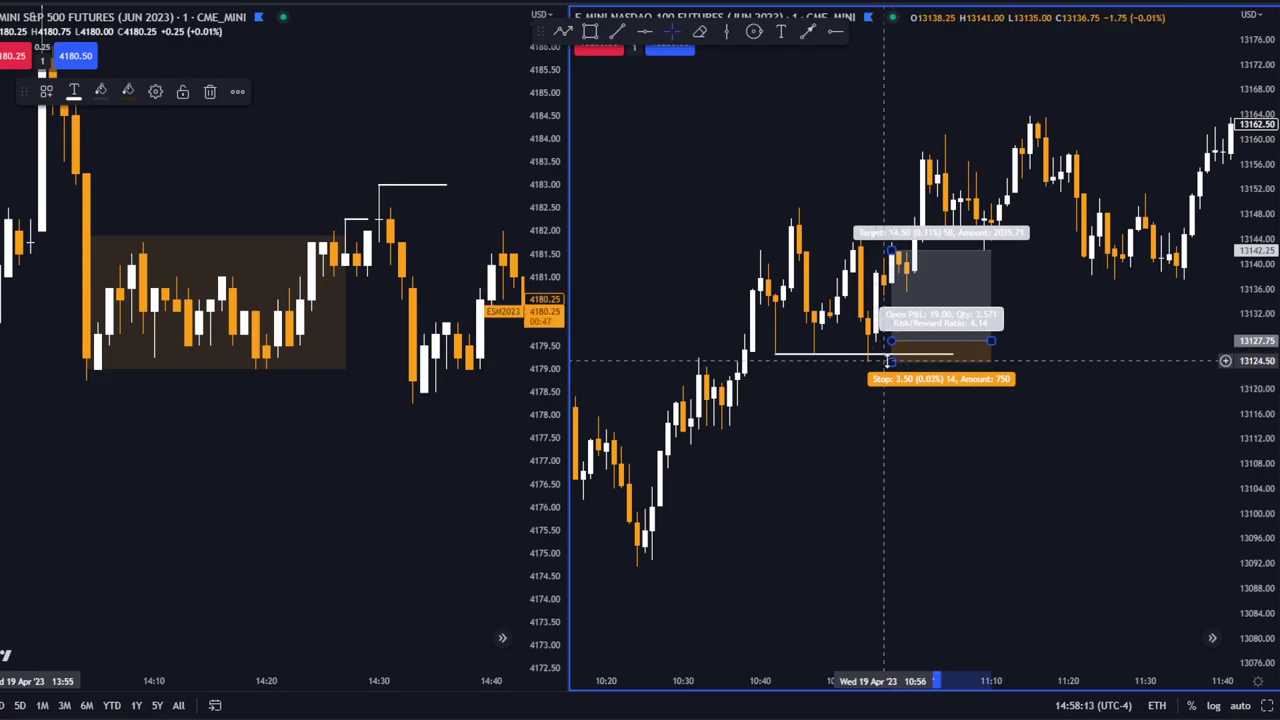
pyautogui.moveTo(891, 250); pyautogui.dragTo(798, 205)
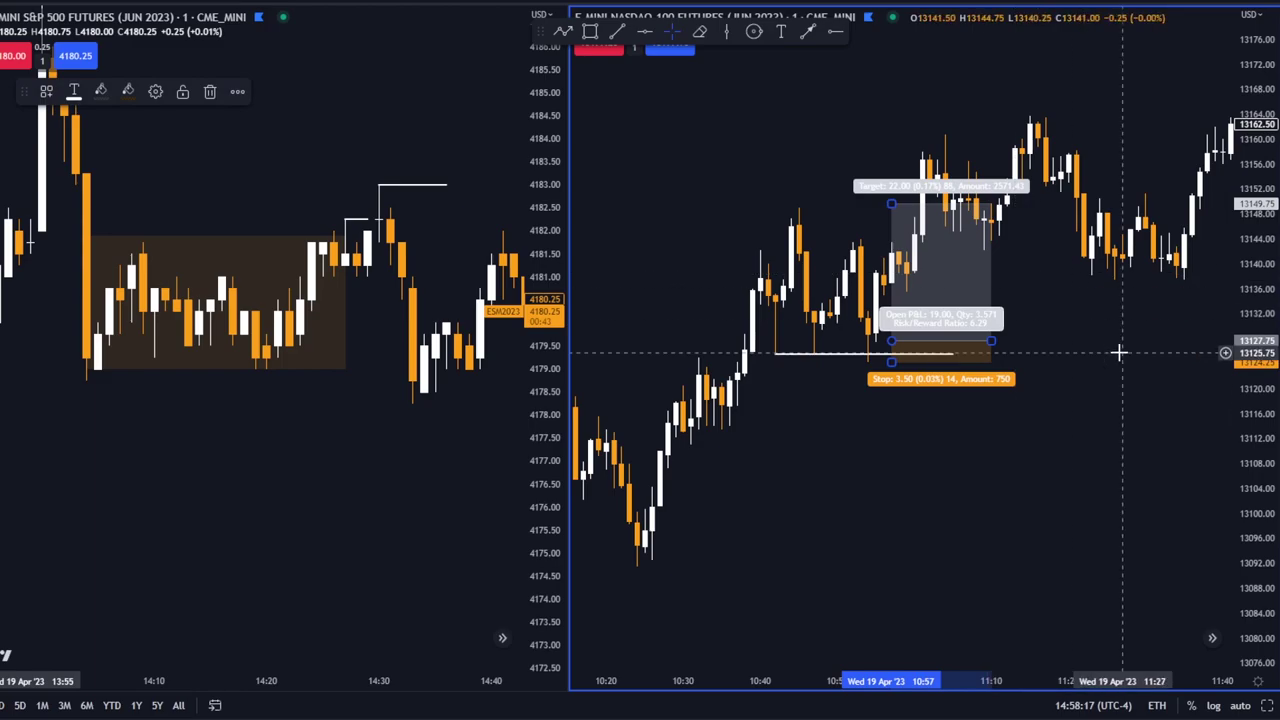
pyautogui.scroll(-3, 1118, 352)
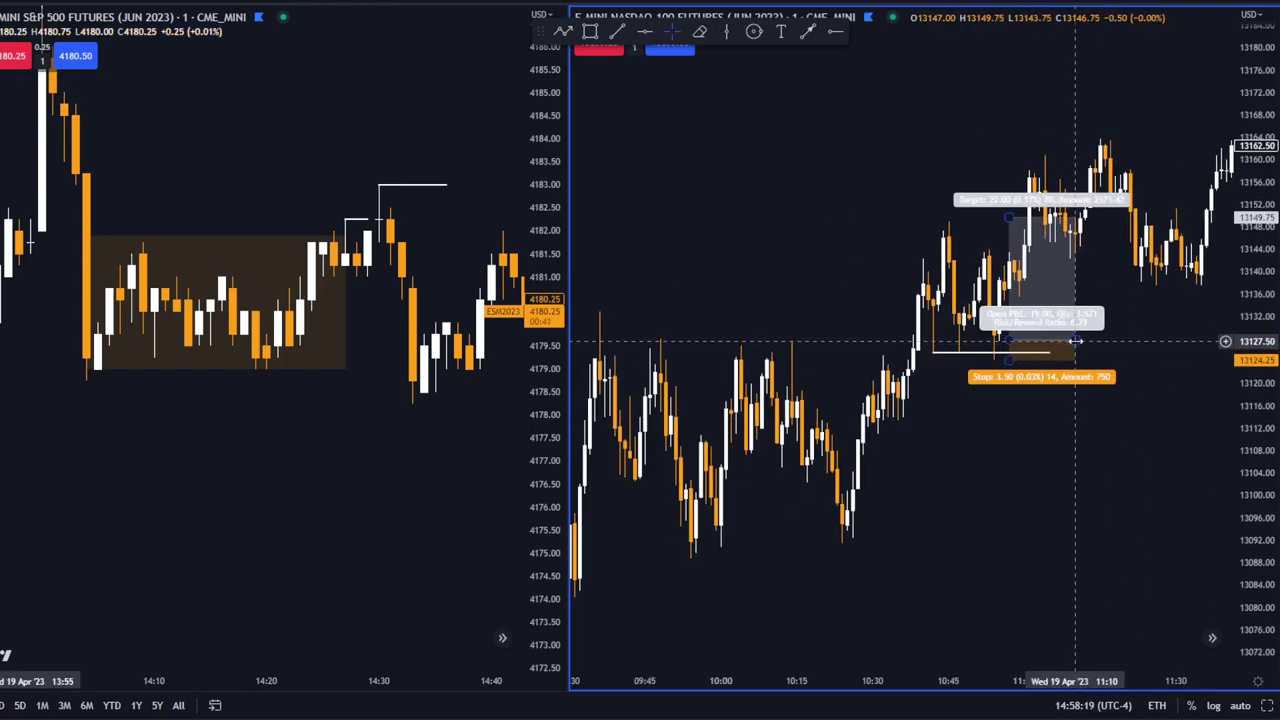
pyautogui.press('Delete')
# - Draw a rectangle over the NASDAQ 100 morning highs from 09:26 to about 10:38, between 13134.50 and 13128.75
pyautogui.moveTo(1025, 410); pyautogui.dragTo(1070, 424)
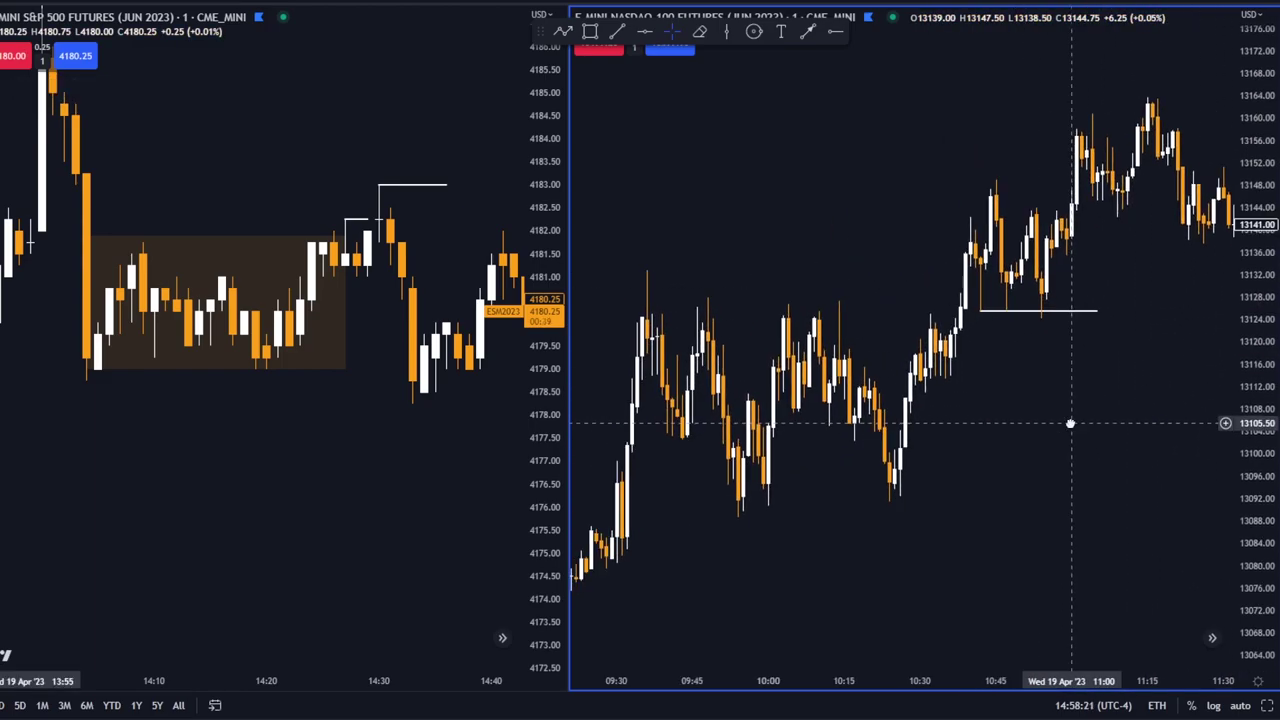
pyautogui.scroll(2, 1034, 469)
pyautogui.moveTo(1034, 469); pyautogui.dragTo(1177, 434)
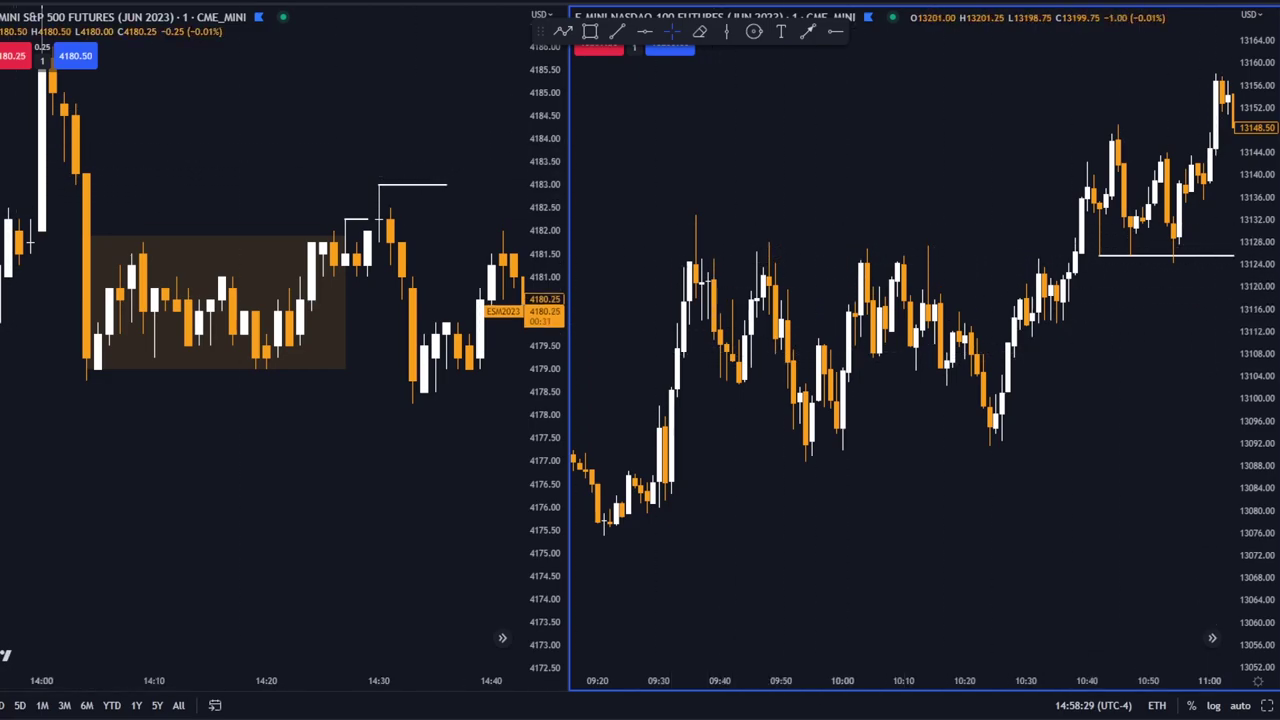
pyautogui.moveTo(634, 205)
pyautogui.mouseDown()
pyautogui.moveTo(990, 255)
pyautogui.moveTo(1046, 246)
pyautogui.moveTo(1069, 264)
pyautogui.moveTo(1077, 237)
pyautogui.mouseUp()
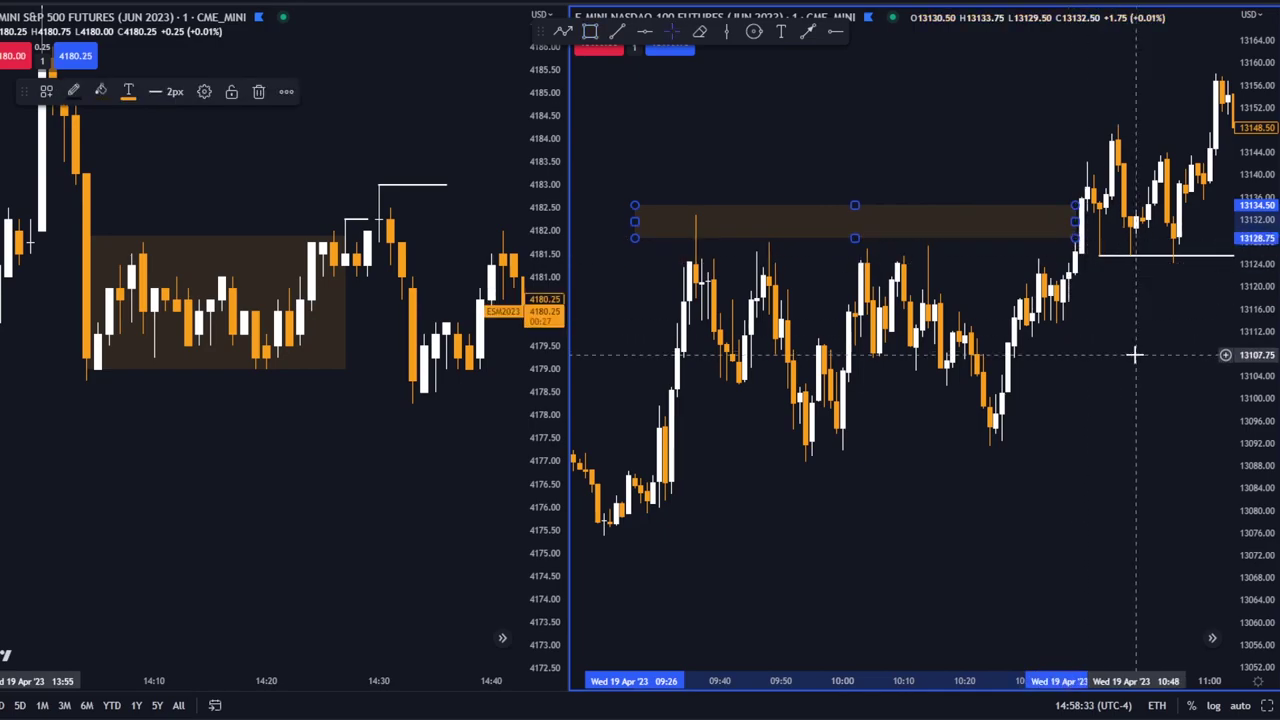
# - Remove the rectangle over the NASDAQ 100 morning highs
pyautogui.moveTo(1107, 314); pyautogui.dragTo(995, 334)
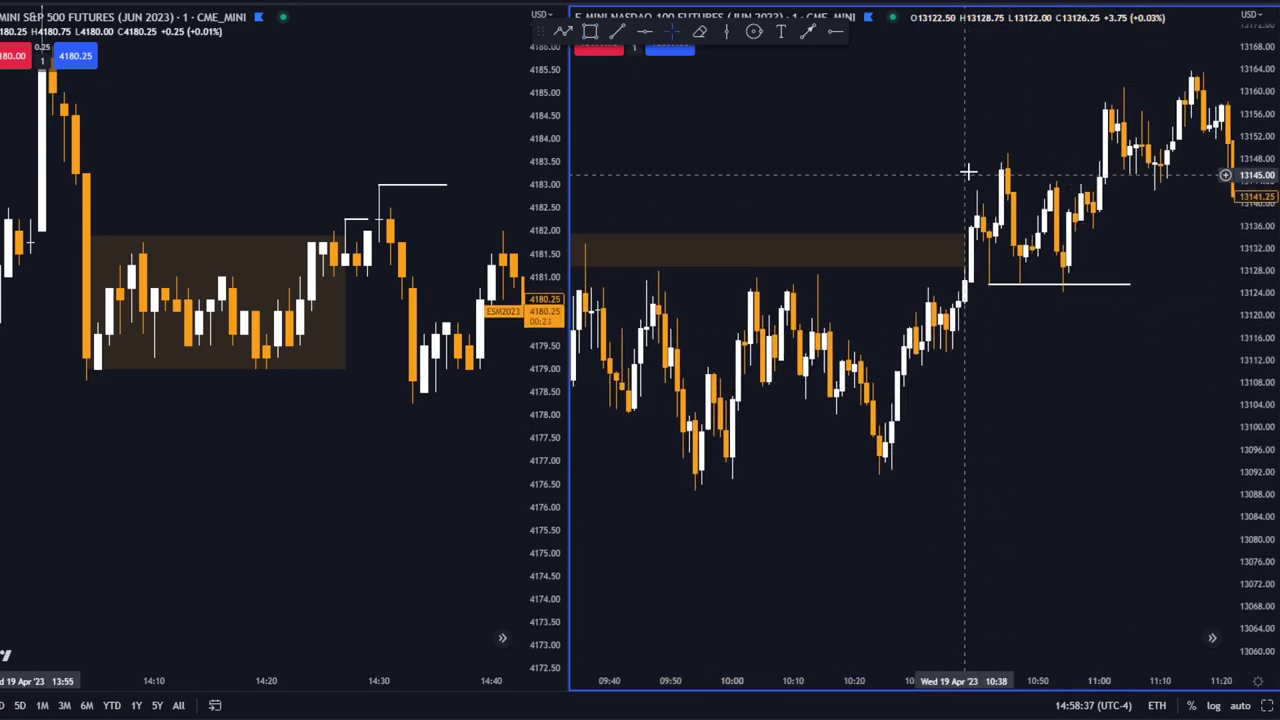
pyautogui.scroll(-3, 980, 200)
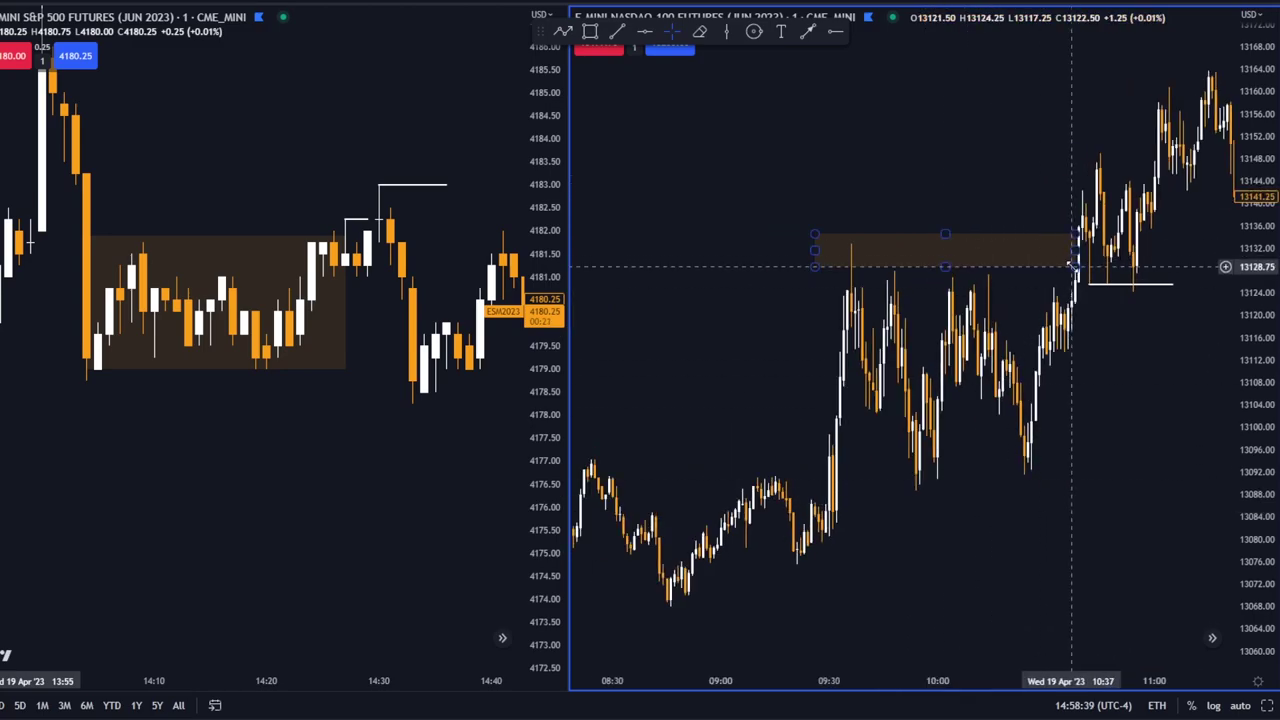
pyautogui.rightClick(1070, 265)
pyautogui.click(1080, 537)
# - Examine the NASDAQ 100 price action across 19 April, from the morning rise to the afternoon consolidation
pyautogui.scroll(1, 1005, 543)
pyautogui.scroll(3, 937, 509)
pyautogui.scroll(-4, 936, 510)
pyautogui.moveTo(1086, 457); pyautogui.dragTo(775, 558)
pyautogui.moveTo(957, 456); pyautogui.dragTo(910, 480)
pyautogui.scroll(-5, 1060, 474)
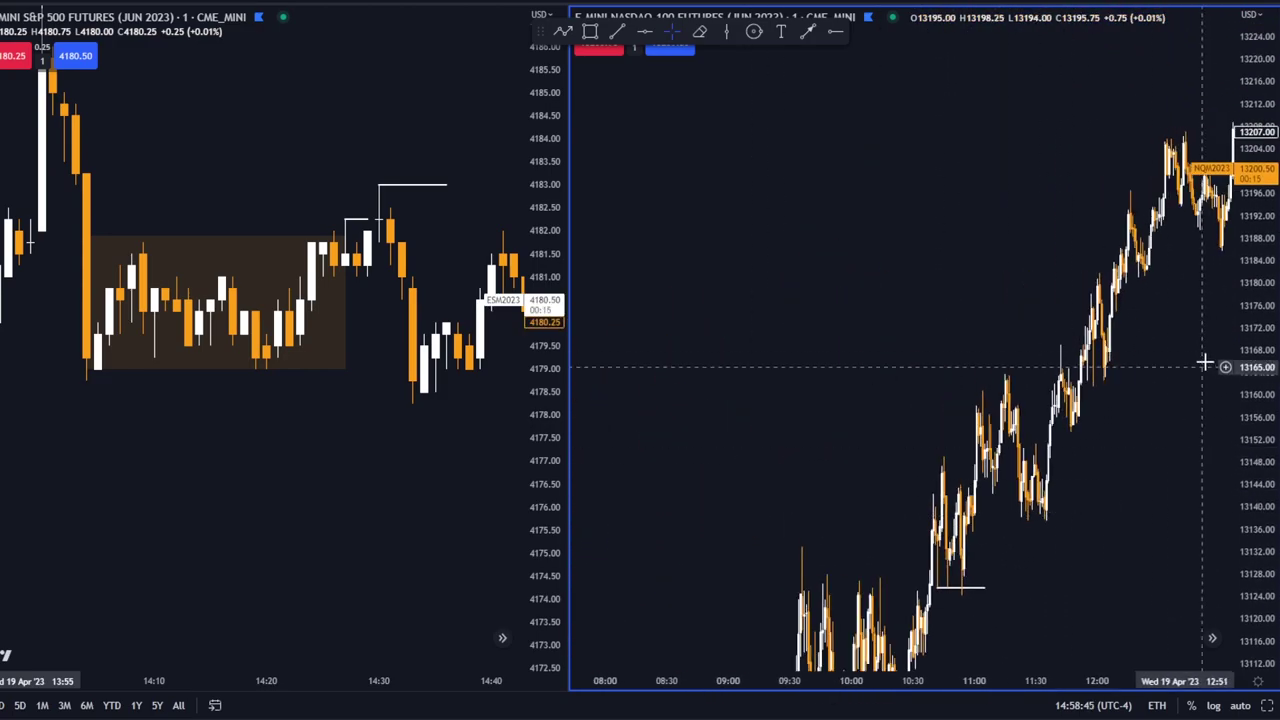
pyautogui.moveTo(1078, 500); pyautogui.dragTo(948, 480)
pyautogui.scroll(-8, 1040, 590)
pyautogui.moveTo(1140, 468); pyautogui.dragTo(880, 495)
pyautogui.scroll(2, 840, 504)
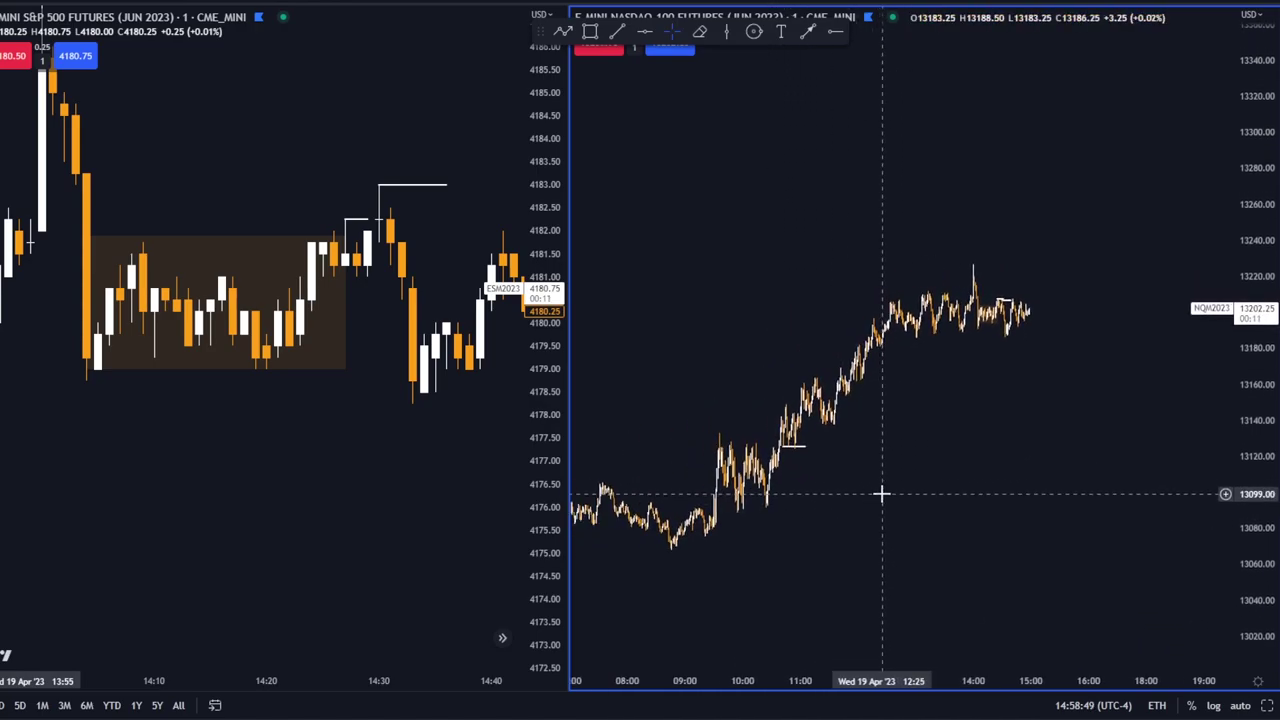